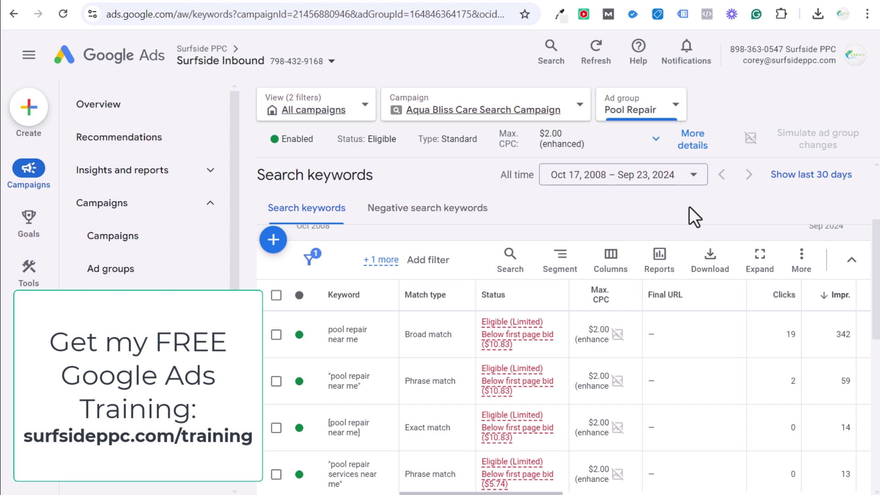
Open the new-keyword panel for the Pool Repair ad group and place the cursor in the keyword box.
left_click(273, 239)
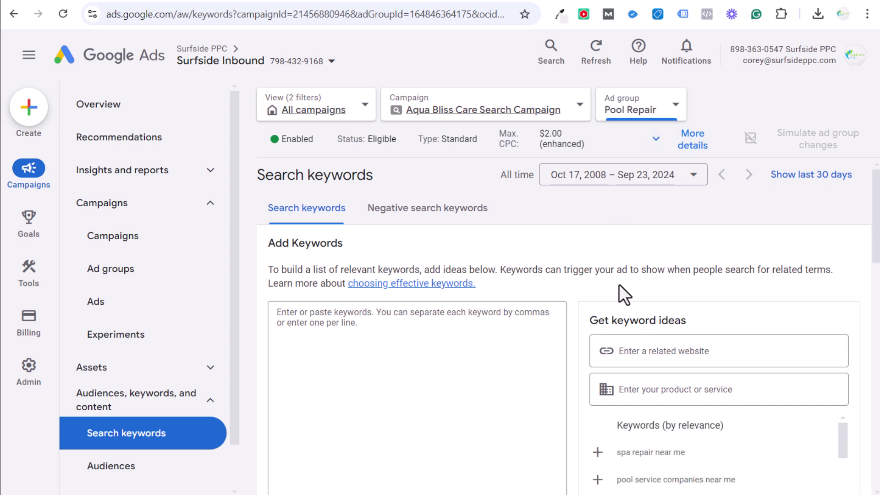
scroll(571, 276, "down", 5)
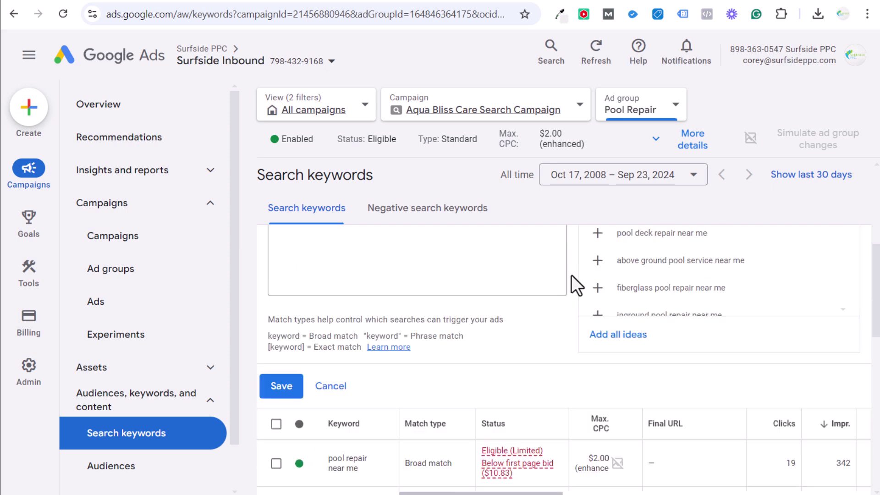
scroll(571, 274, "up", 5)
left_click(416, 285)
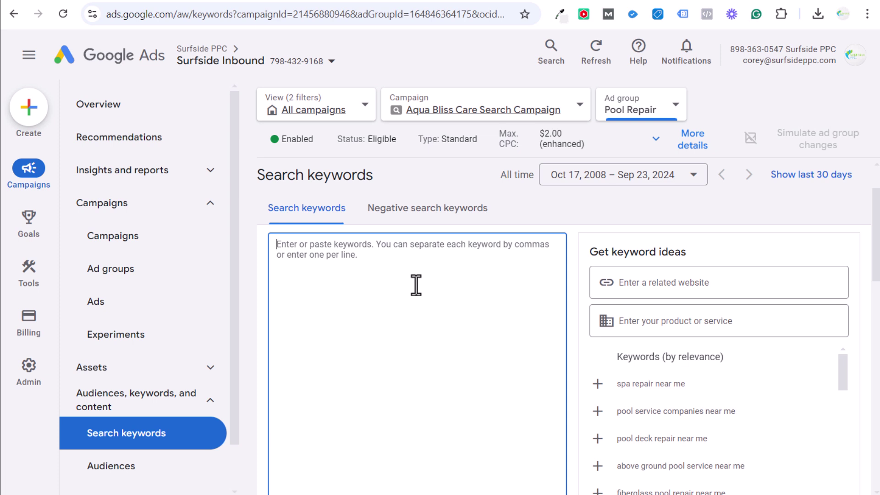
Enter the keyword pool repair, trying 'near me' and 'LOCATION' variants before removing them.
type("pool repair")
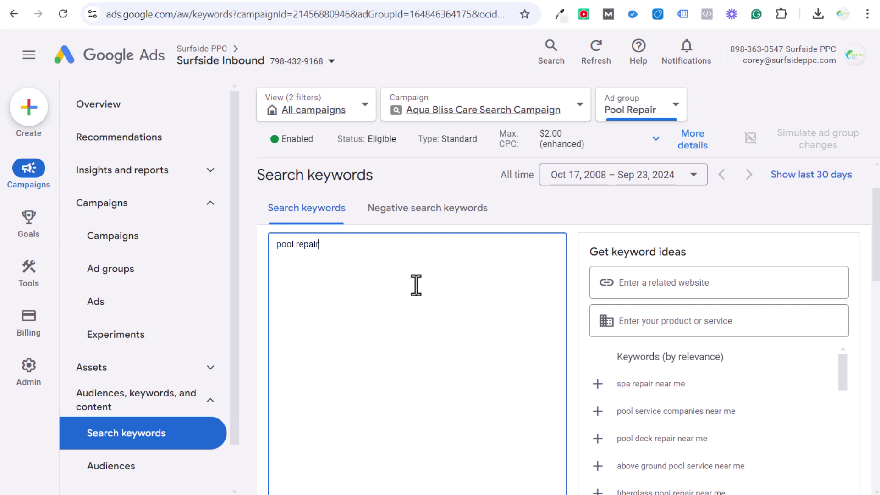
type("near me")
key("BackSpace")
key("BackSpace")
key("BackSpace")
key("BackSpace")
key("BackSpace")
key("BackSpace")
key("BackSpace")
type("LOCATION")
key("BackSpace")
key("BackSpace")
key("BackSpace")
key("BackSpace")
key("BackSpace")
key("BackSpace")
key("BackSpace")
key("BackSpace")
Wrap the keyword in square brackets as [pool repair] and select it.
type("]")
key("Home")
type("[")
left_click_drag(349, 255, 265, 240)
left_click_drag(405, 247, 236, 247)
left_click(384, 249)
left_click_drag(379, 247, 275, 241)
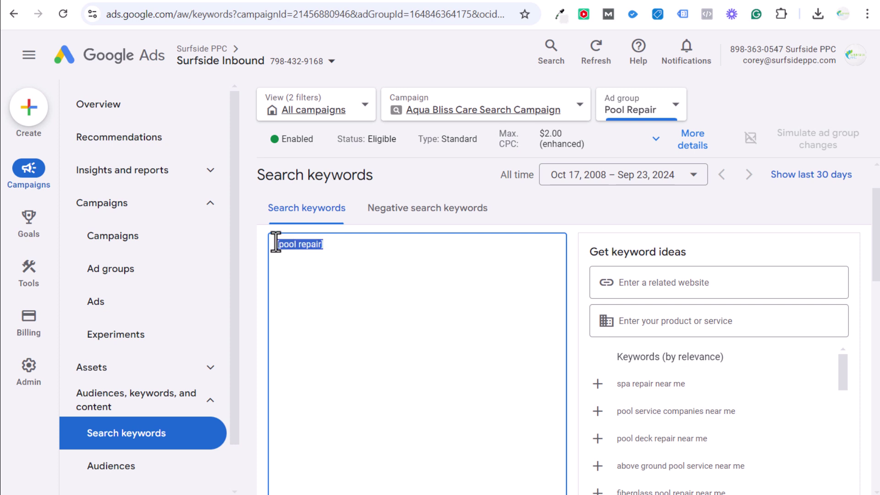
left_click(329, 247)
Replace the keyword with the phrase-match form "pool repair", then restore the bracket.
left_click_drag(331, 248, 260, 244)
type("\"pool repair\"")
key("BackSpace")
type("[")
Overwrite it with the sample keyword pool repair services near me, then erase it.
left_click_drag(371, 249, 188, 248)
type("pool repair services near me")
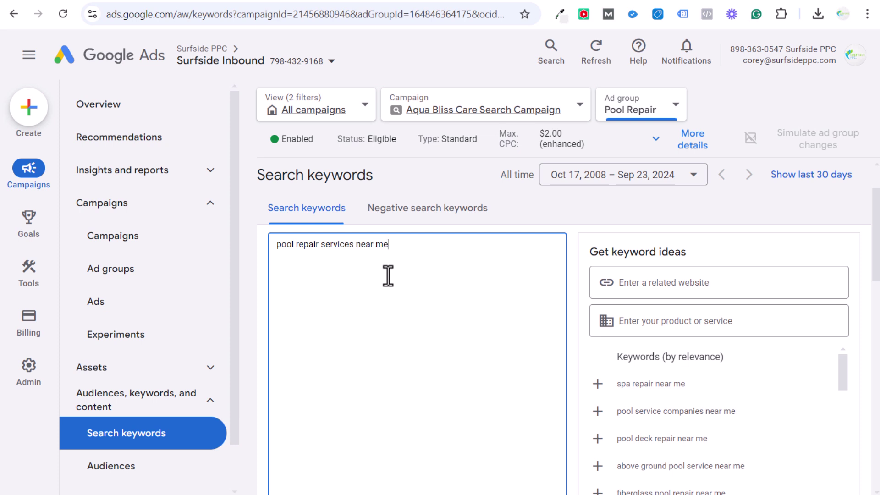
key("BackSpace")
key("BackSpace")
key("BackSpace")
key("BackSpace")
key("BackSpace")
key("BackSpace")
key("BackSpace")
key("BackSpace")
key("BackSpace")
key("BackSpace")
key("BackSpace")
key("BackSpace")
key("BackSpace")
key("BackSpace")
key("BackSpace")
key("BackSpace")
key("BackSpace")
key("BackSpace")
key("BackSpace")
key("BackSpace")
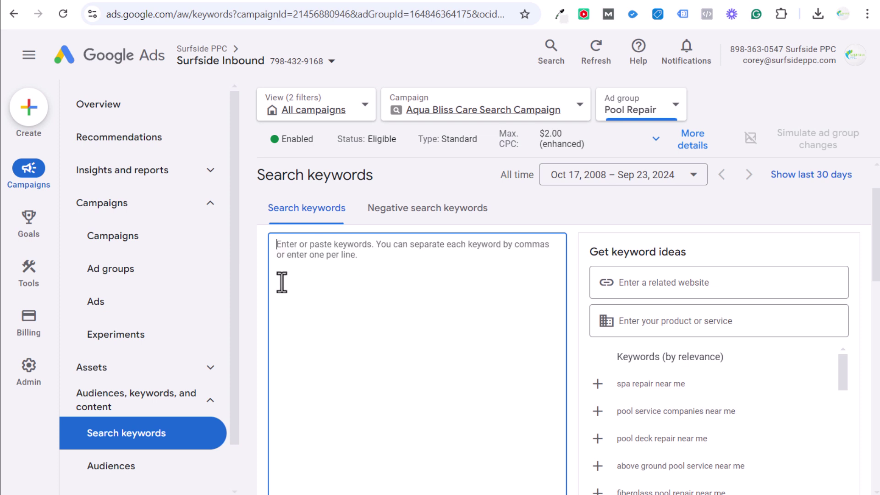
Cancel the keyword entry and highlight the broad keyword's Clicks and Impr. values in the table.
scroll(260, 275, "down", 5)
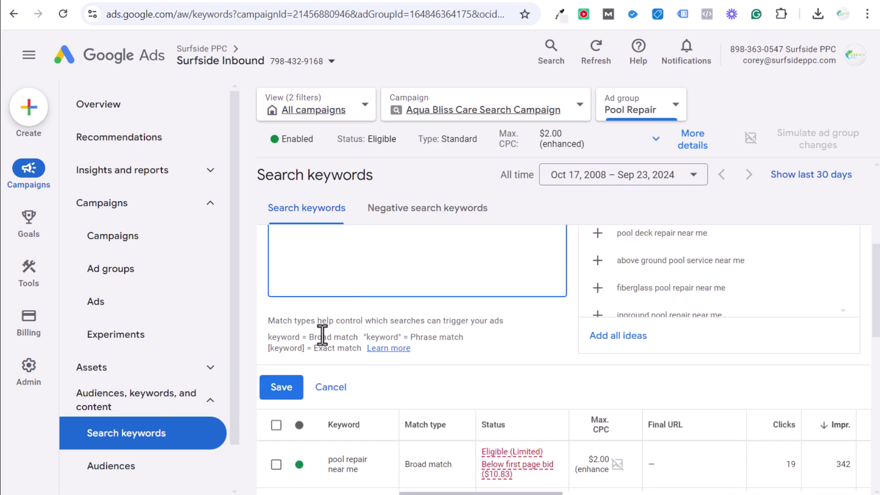
left_click(347, 388)
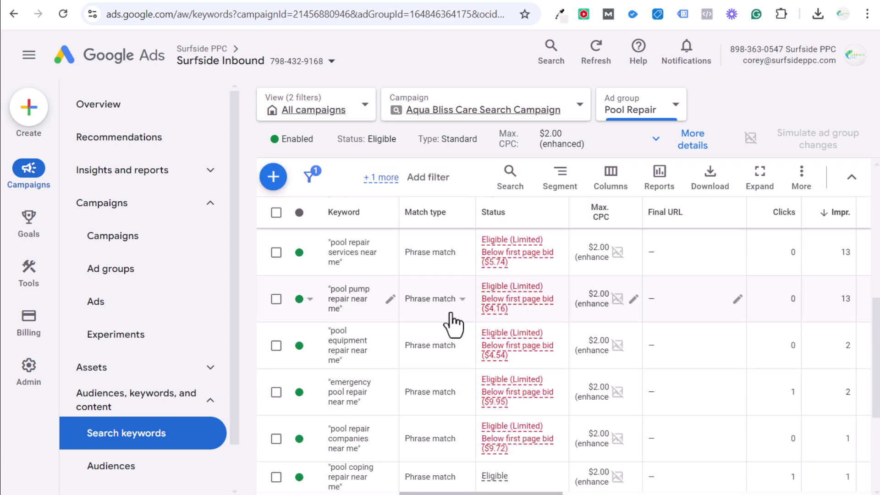
scroll(452, 320, "up", 2)
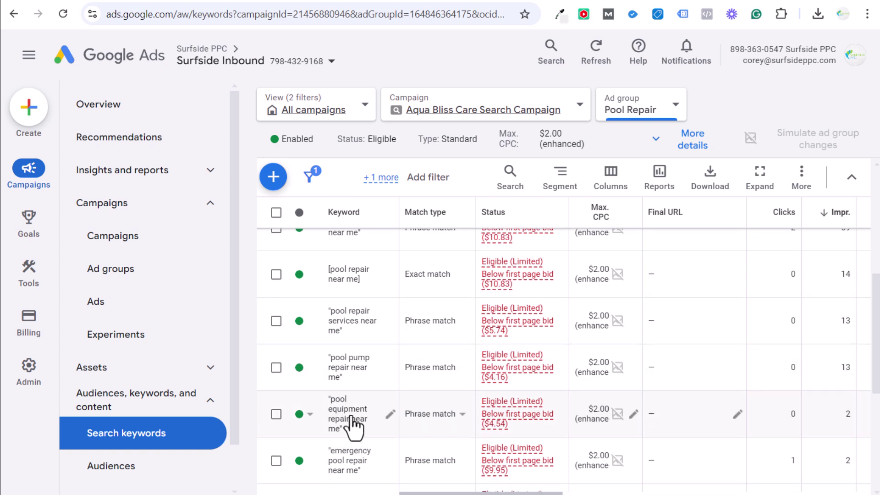
scroll(728, 299, "up", 5)
scroll(732, 392, "down", 3)
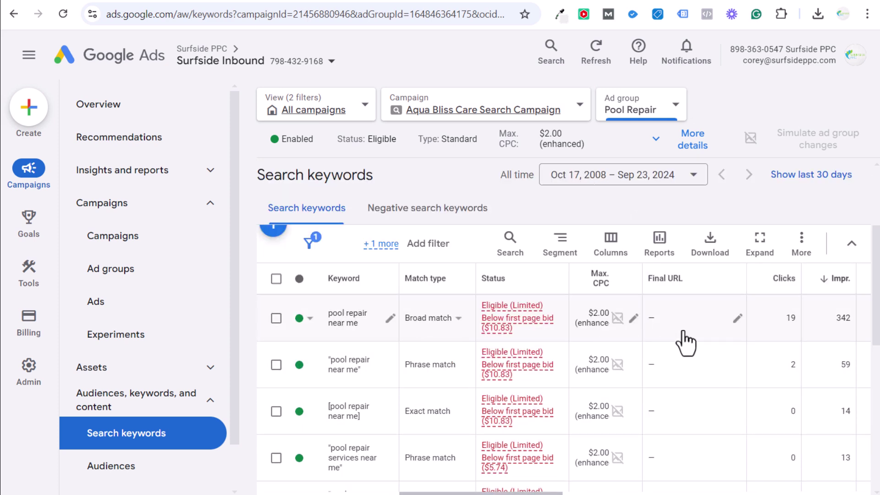
left_click_drag(857, 319, 775, 319)
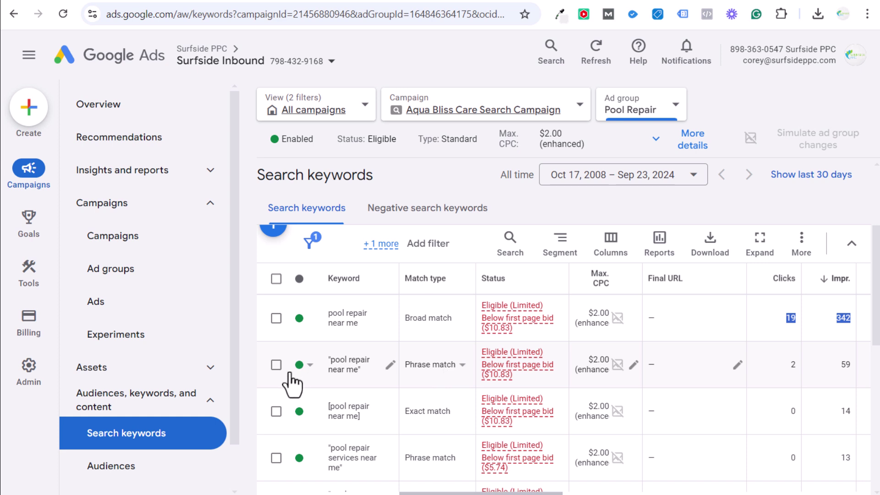
Tick and untick the phrase- and broad-match pool repair near me rows to compare them.
left_click(276, 365)
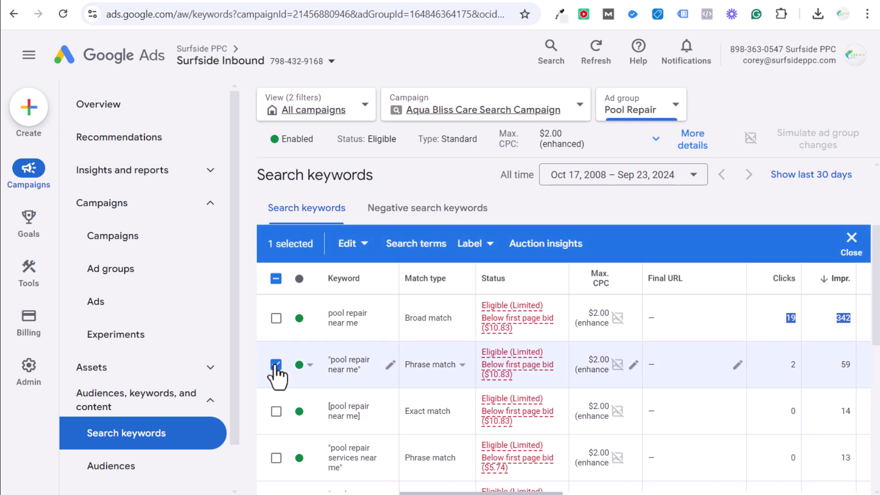
left_click(276, 365)
left_click(276, 318)
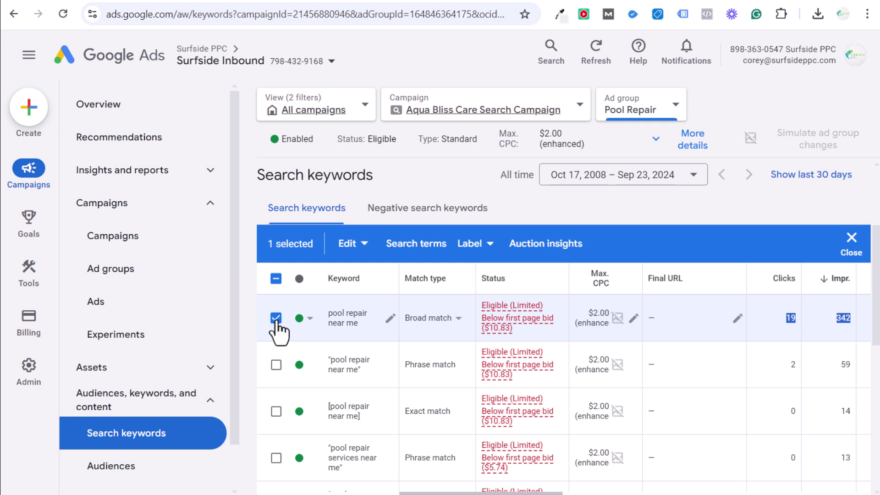
left_click(276, 318)
left_click(276, 365)
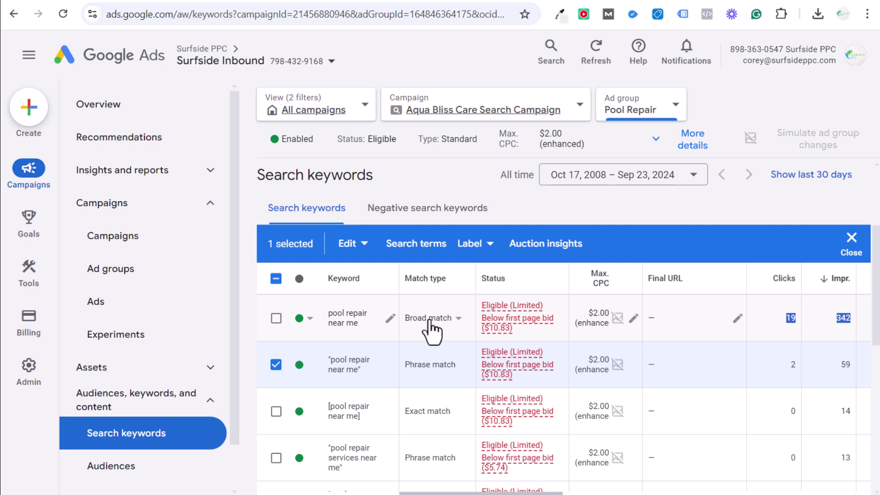
left_click(276, 365)
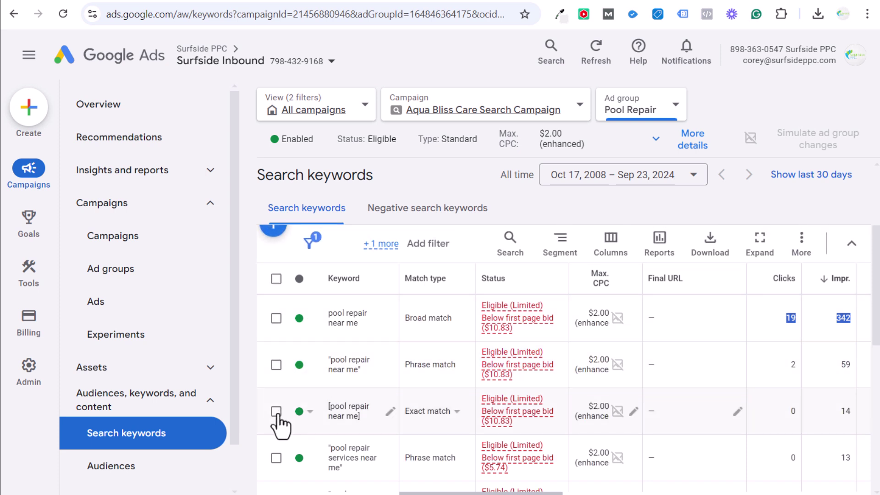
Note the exact-match keyword's 0 clicks, then show search terms for the broad-match pool repair near me.
left_click(276, 411)
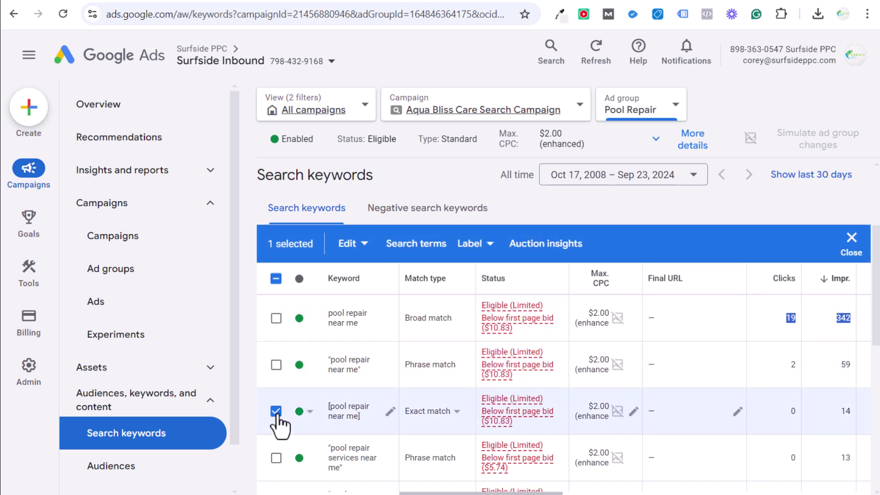
double_click(792, 411)
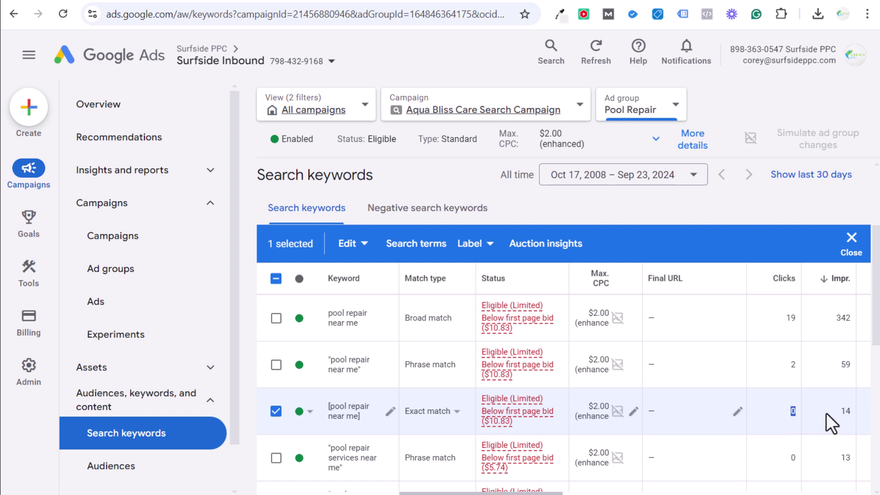
left_click_drag(845, 412, 853, 412)
left_click(276, 411)
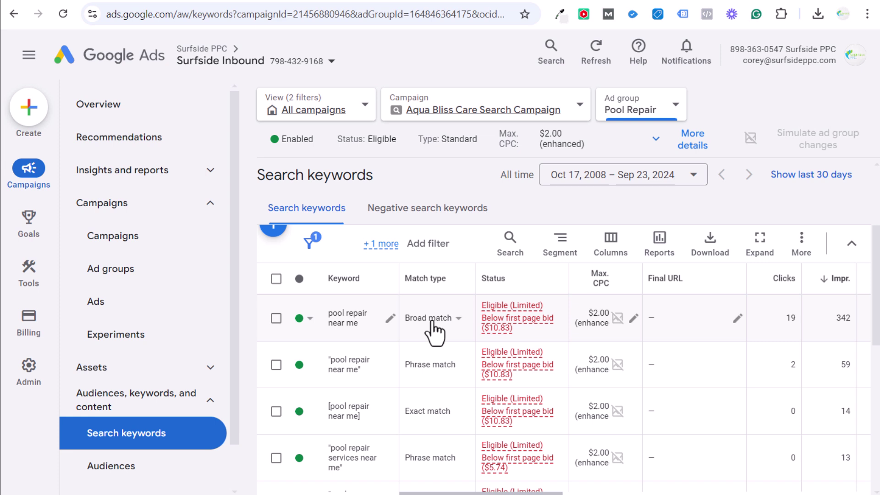
left_click(275, 318)
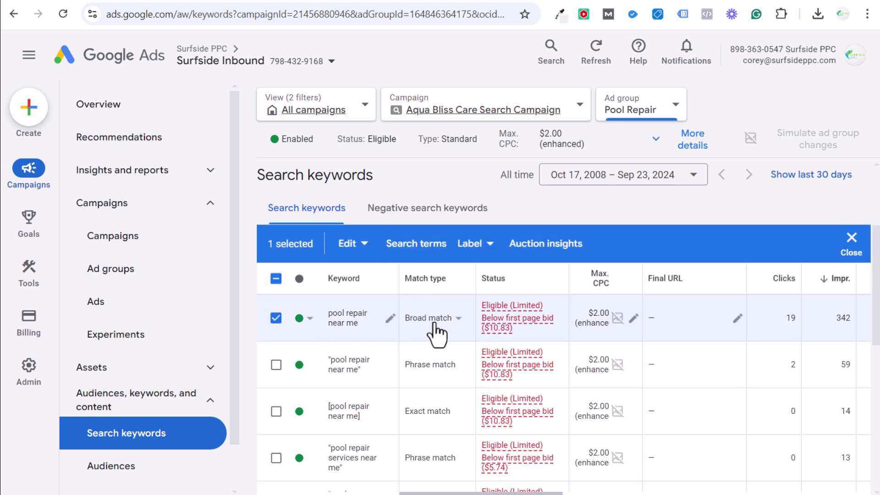
left_click(426, 248)
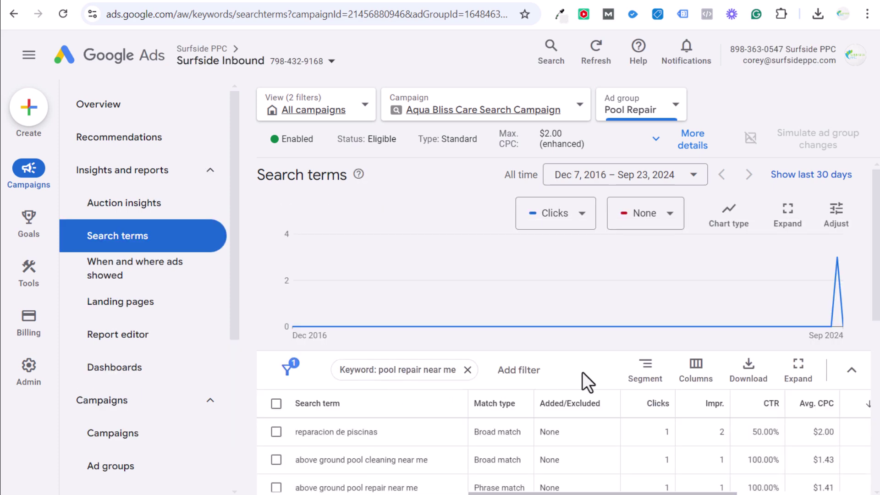
Sort the pool repair near me search terms by Impr., highest first, and scroll through to the totals.
scroll(605, 398, "down", 1)
left_click(701, 344)
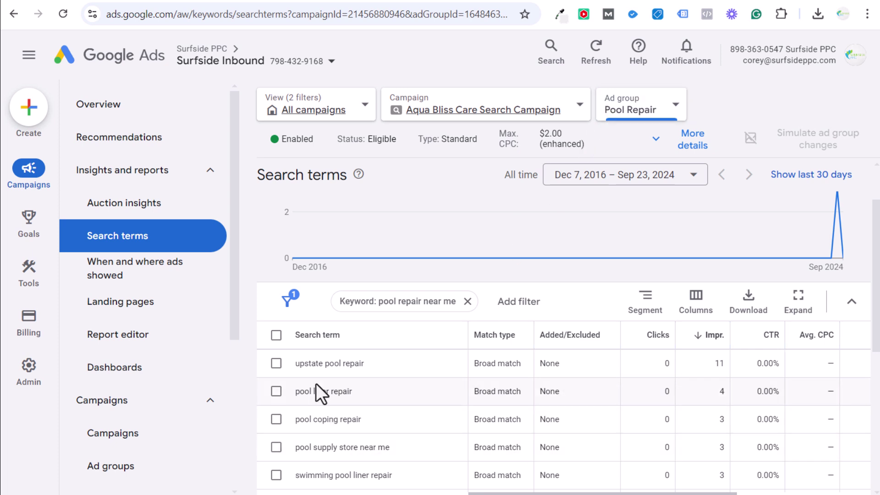
scroll(367, 399, "down", 2)
scroll(587, 408, "down", 2)
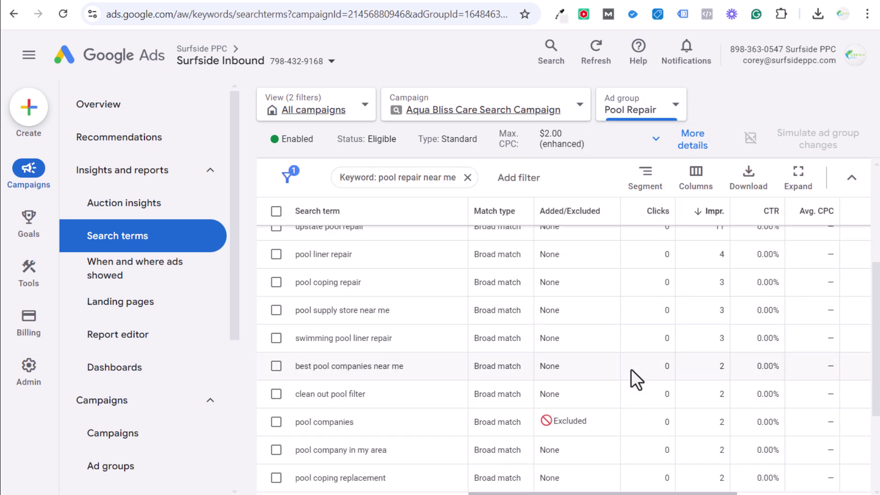
scroll(734, 346, "down", 1)
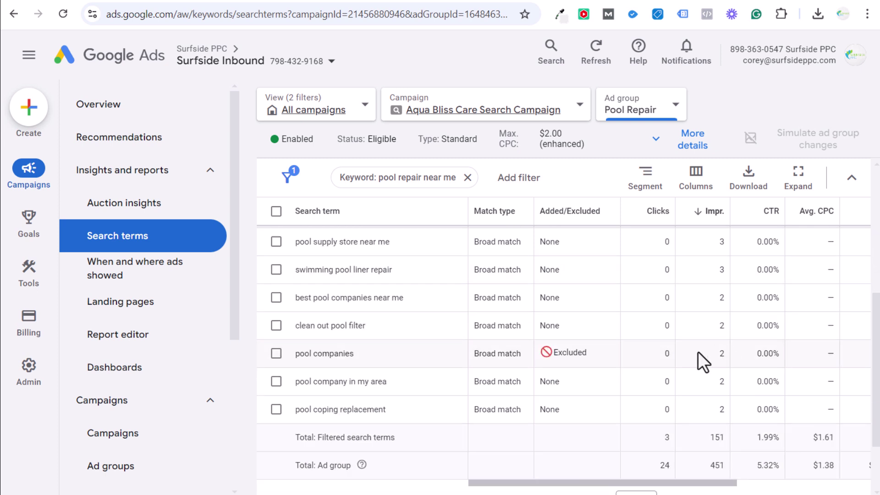
left_click_drag(366, 326, 324, 328)
triple_click(354, 328)
left_click(400, 327)
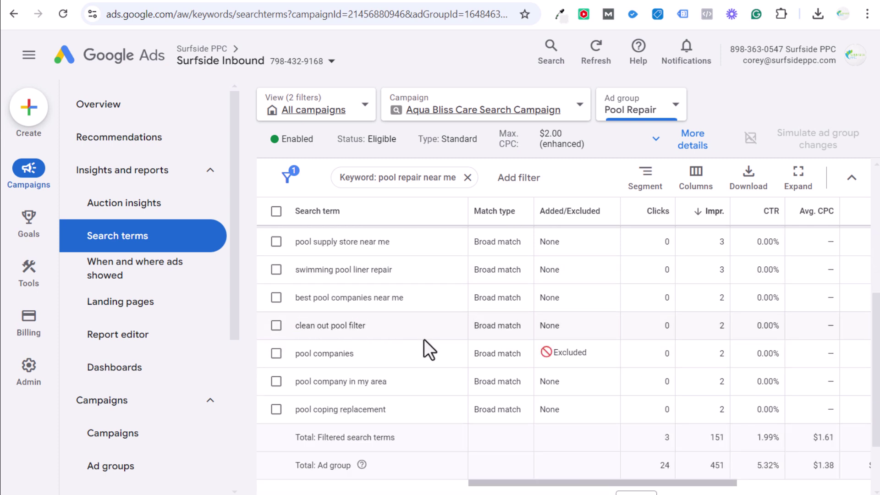
scroll(421, 353, "down", 2)
left_click_drag(386, 341, 305, 344)
Show 200 rows per page and review terms such as pool leaks, within 20 mi, service and maintenance.
left_click(680, 452)
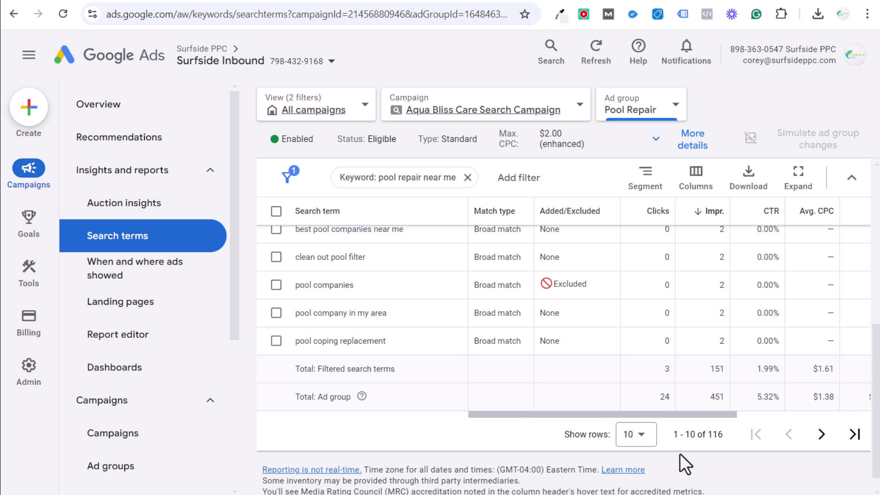
left_click(656, 436)
left_click(650, 388)
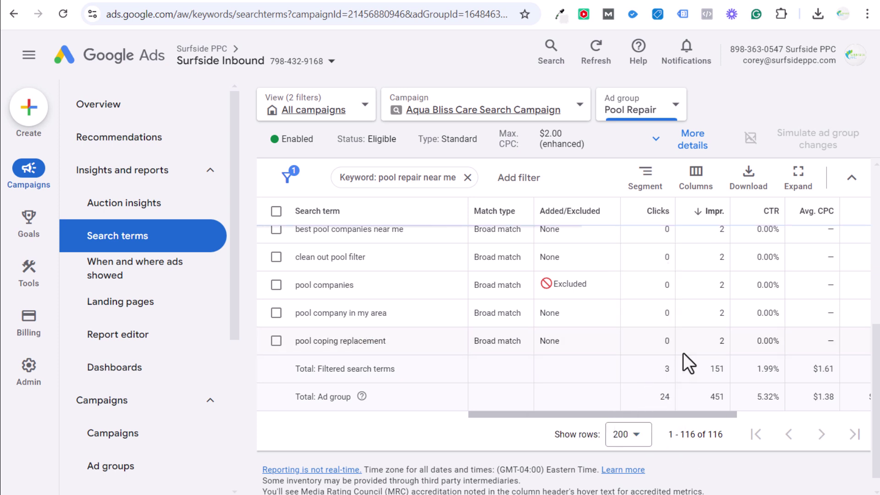
scroll(688, 332, "down", 2)
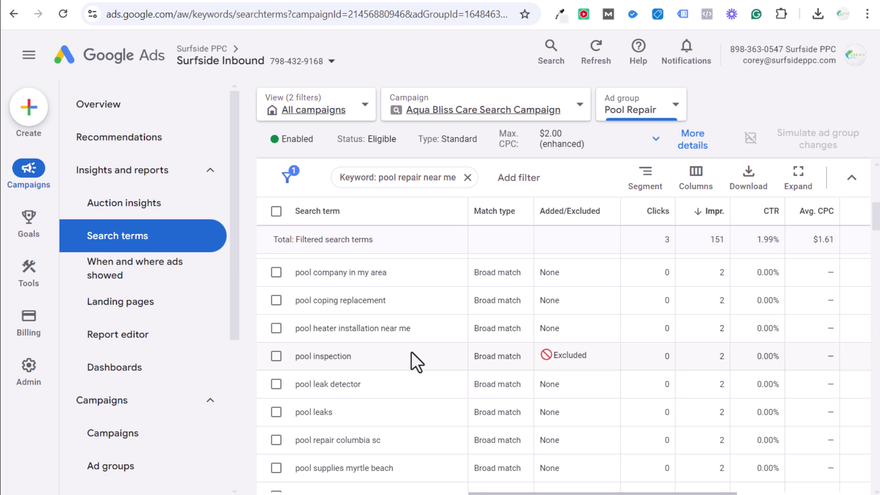
scroll(685, 413, "down", 1)
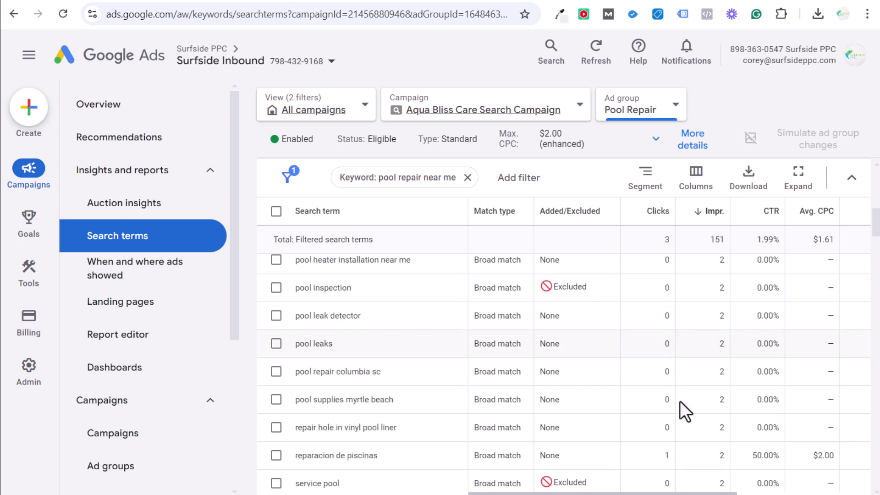
left_click_drag(361, 355, 295, 349)
left_click(351, 356)
scroll(741, 346, "down", 3)
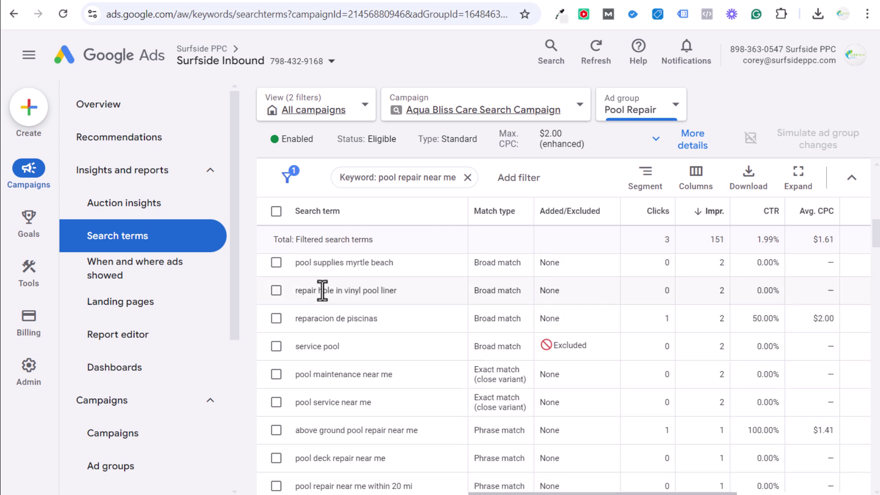
scroll(409, 339, "down", 1)
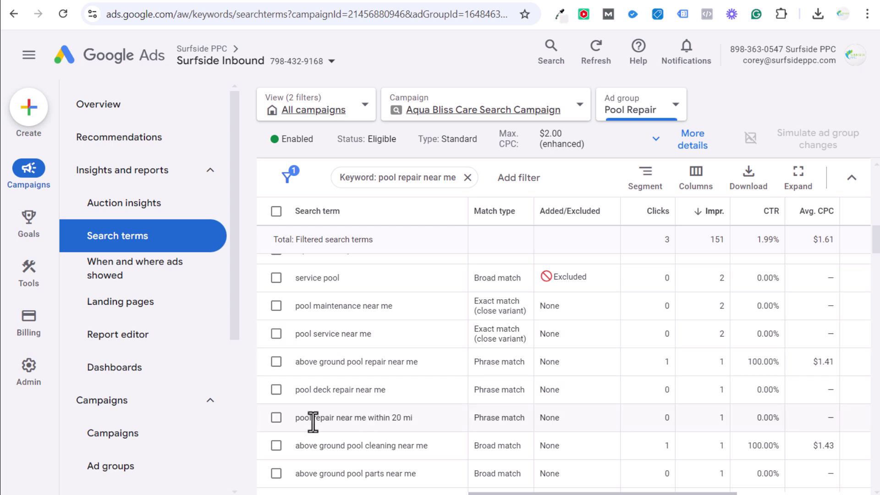
left_click_drag(314, 418, 399, 420)
left_click(420, 419)
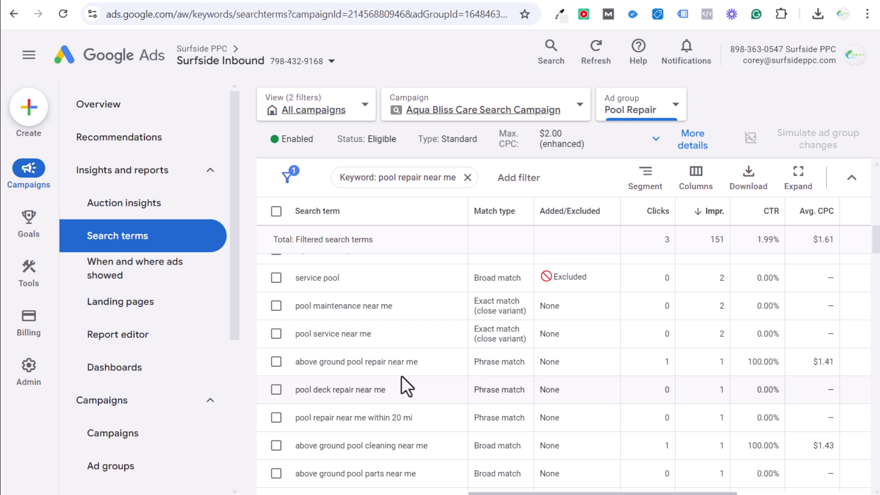
double_click(323, 334)
double_click(326, 307)
left_click(623, 372)
Review acid wash pool, aquacare, pool pump and commercial pool cleaning terms, then remove the keyword filter.
scroll(623, 372, "down", 3)
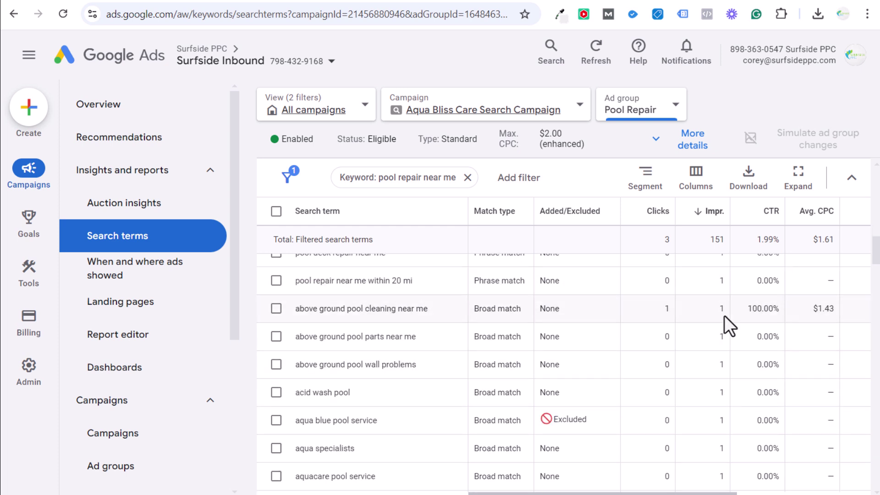
scroll(727, 328, "down", 2)
left_click_drag(364, 327, 295, 325)
left_click(371, 323)
scroll(377, 318, "down", 2)
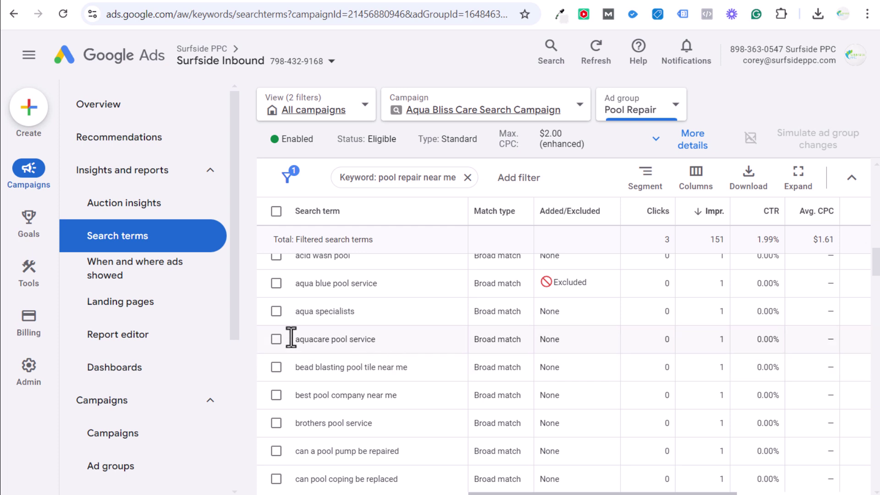
double_click(316, 339)
left_click(337, 339)
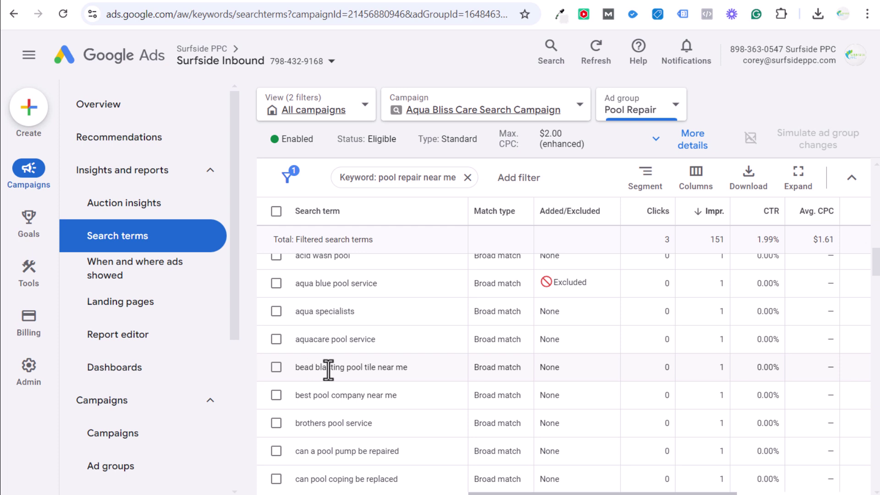
scroll(328, 371, "down", 2)
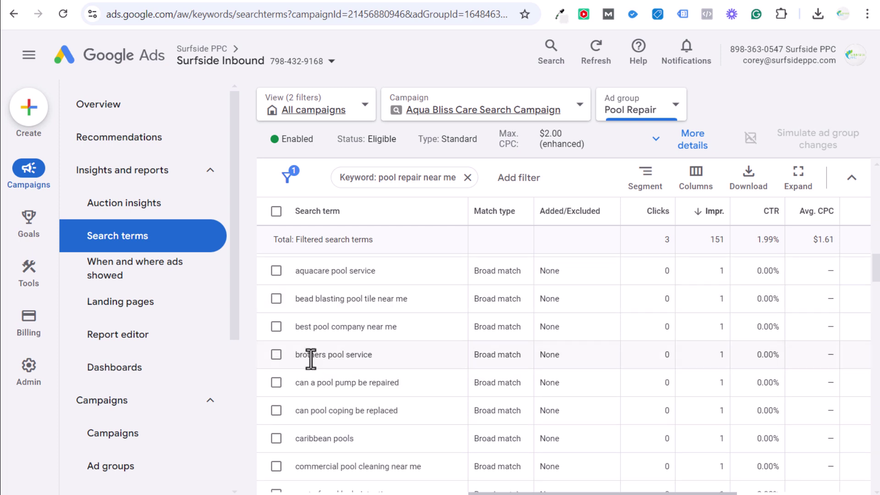
left_click_drag(295, 382, 363, 382)
left_click(365, 382)
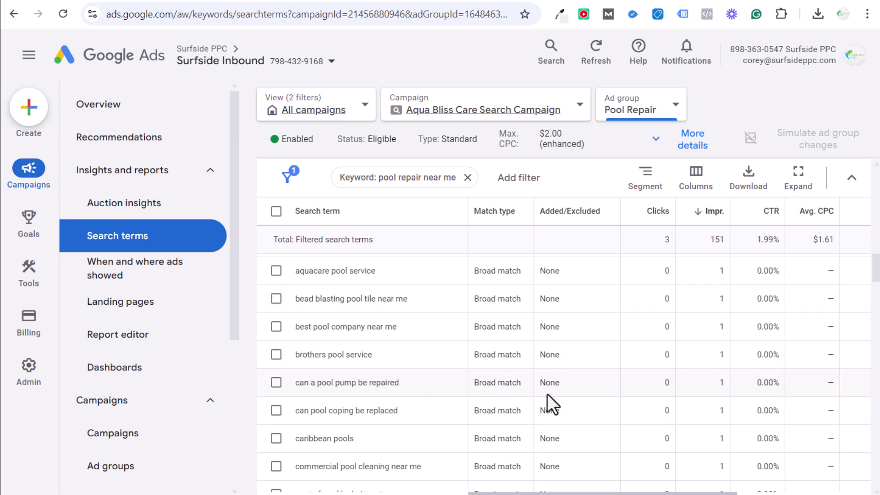
scroll(786, 353, "up", 2)
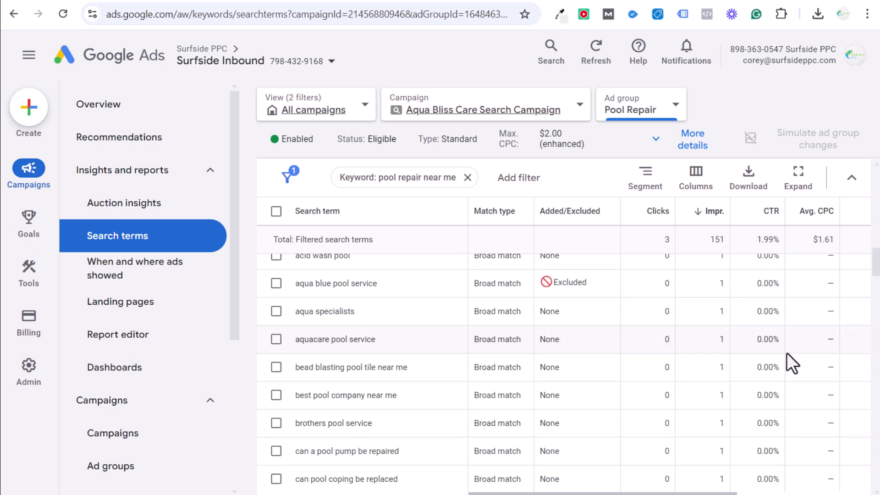
scroll(785, 349, "down", 4)
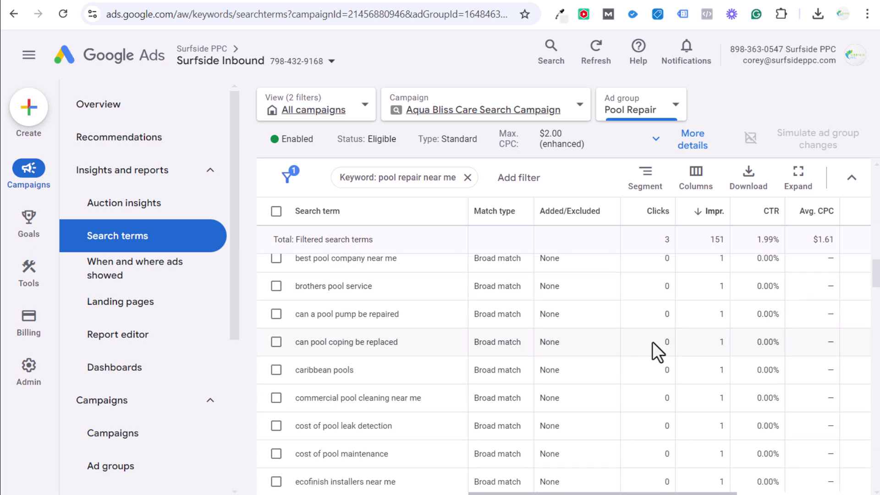
left_click_drag(458, 398, 295, 398)
left_click(319, 398)
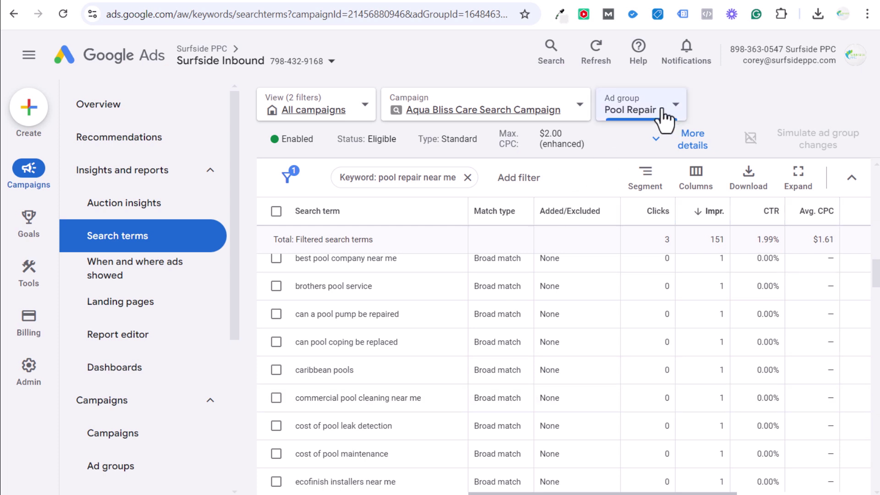
left_click(468, 178)
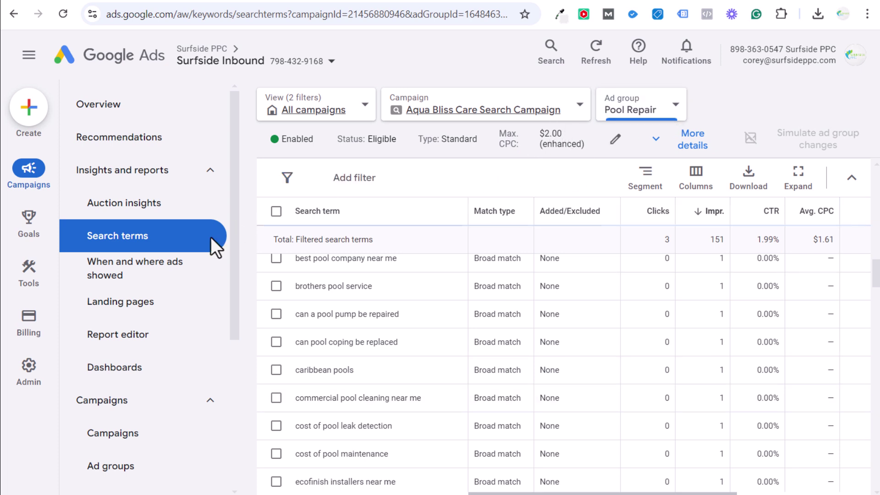
From Search keywords, select the phrase-match "pool repair near me" and show its search terms.
scroll(123, 298, "down", 5)
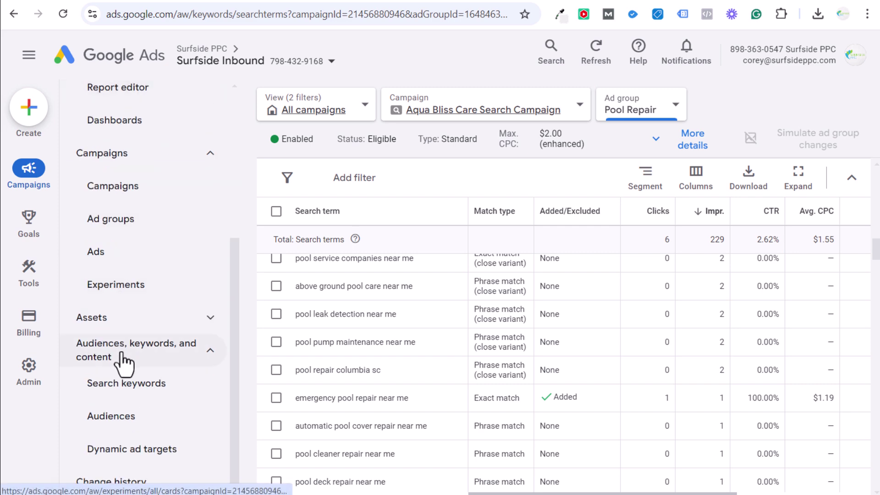
left_click(123, 386)
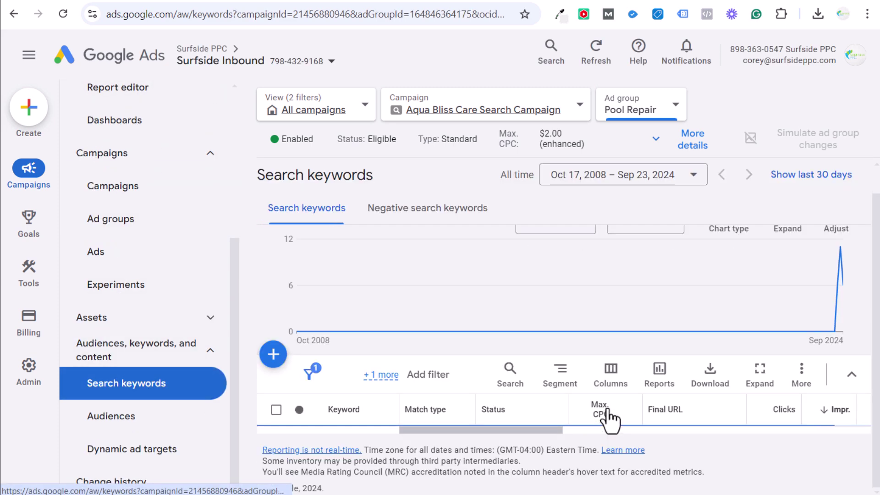
scroll(624, 418, "down", 1)
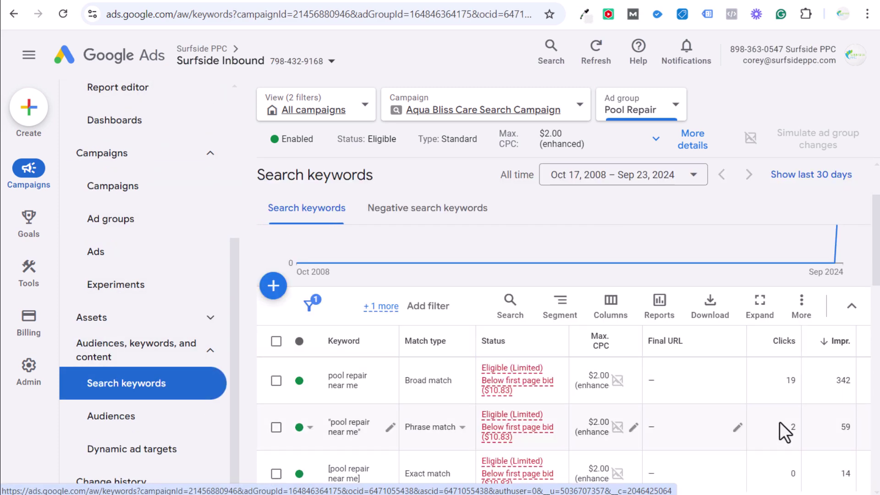
left_click(276, 427)
left_click(403, 307)
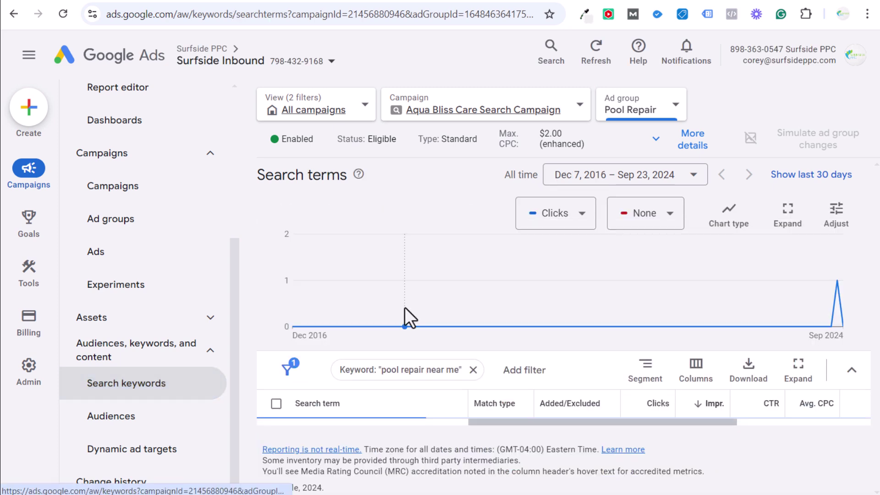
Review the terms, noting pool repair near me's 7 impressions and above ground pool repair's match type.
scroll(688, 387, "down", 1)
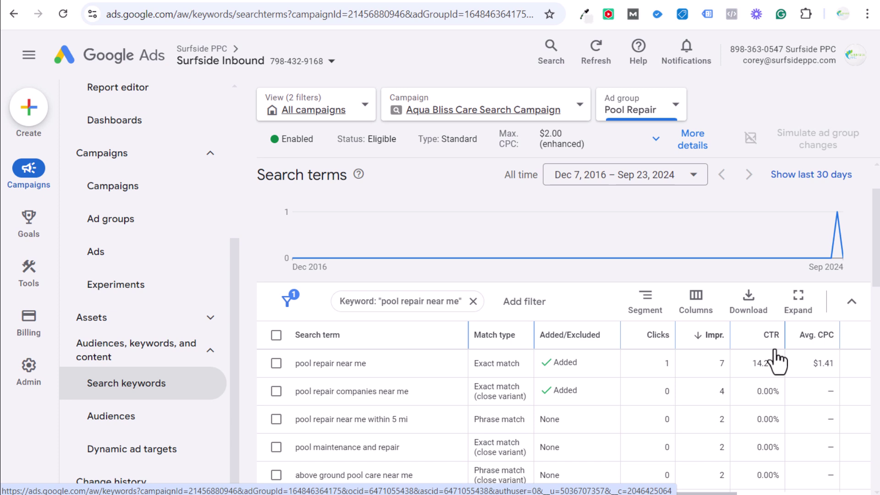
double_click(360, 363)
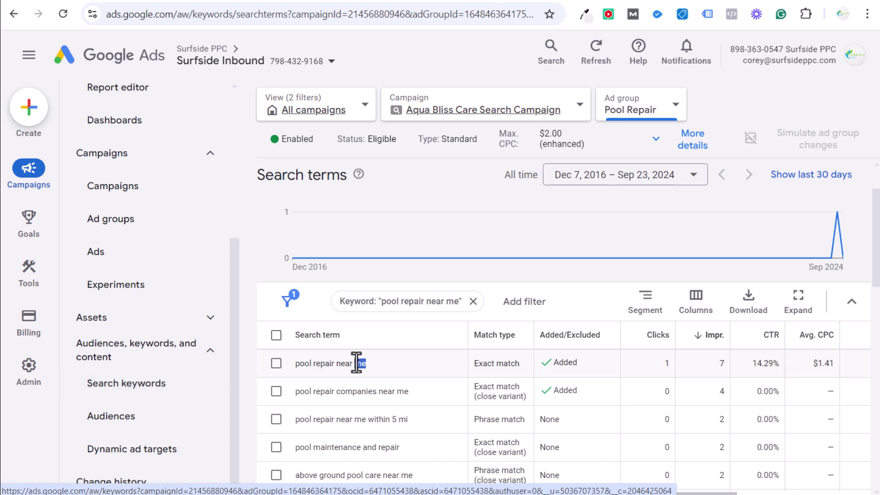
double_click(726, 364)
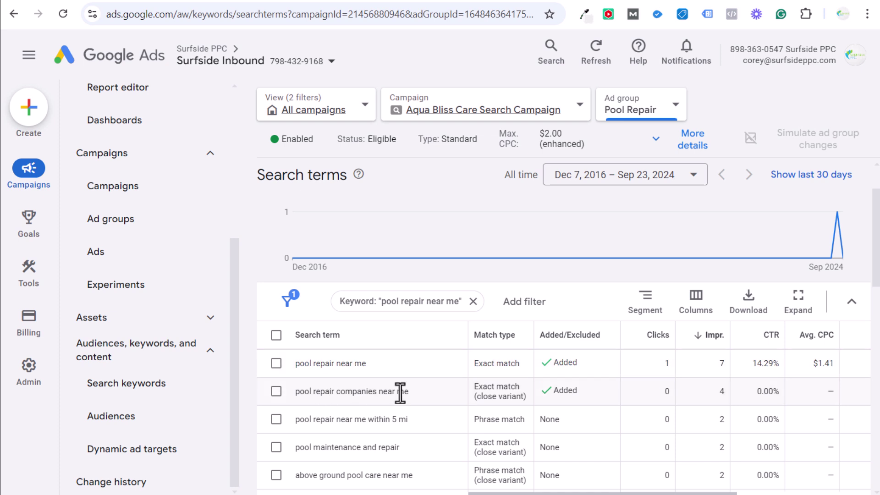
scroll(400, 392, "down", 1)
scroll(414, 348, "down", 1)
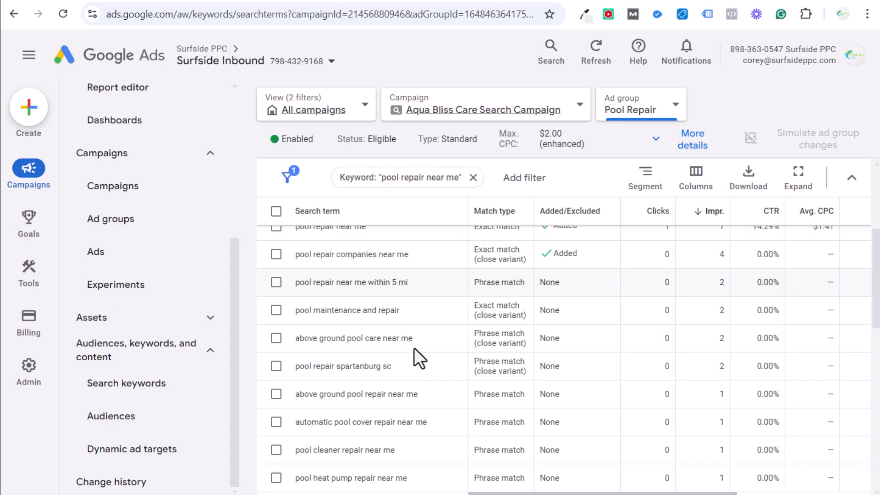
scroll(419, 340, "down", 1)
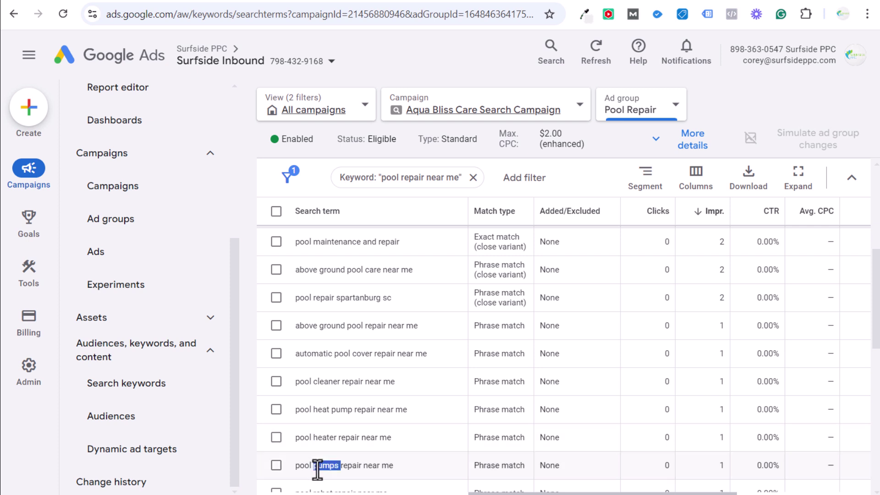
left_click(333, 438)
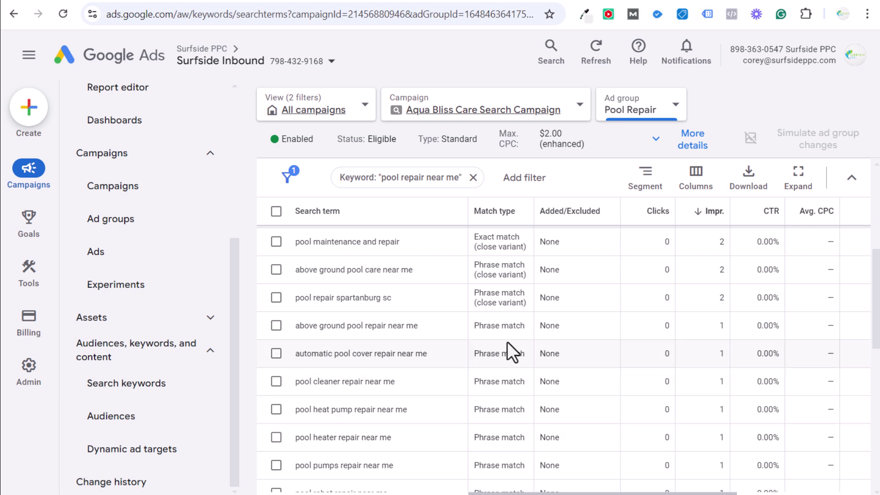
left_click_drag(527, 326, 476, 320)
left_click(476, 321)
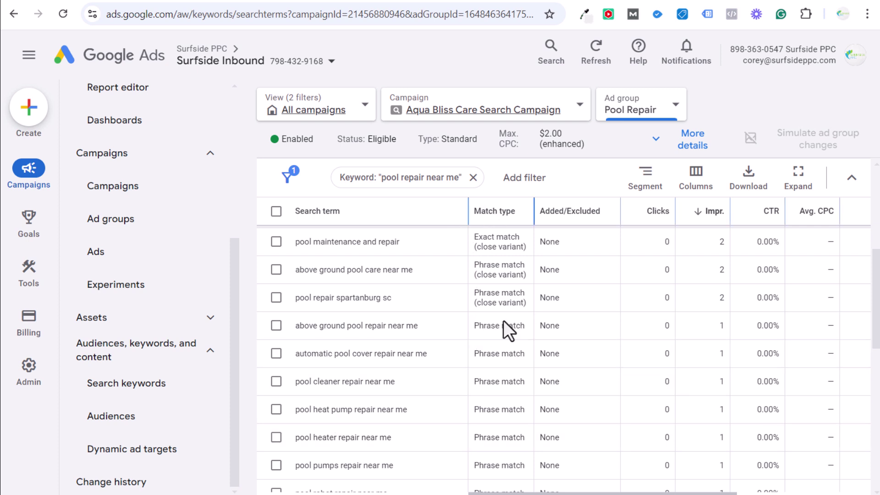
scroll(523, 334, "down", 4)
scroll(504, 275, "down", 5)
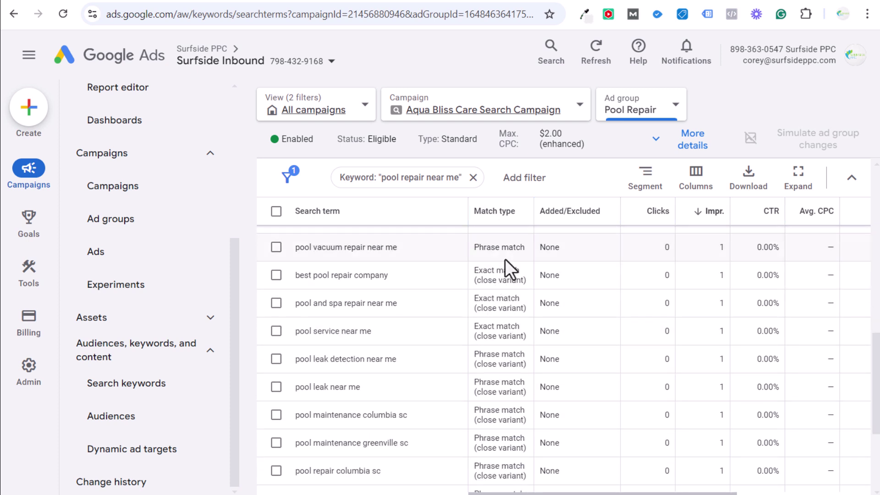
scroll(513, 339, "up", 2)
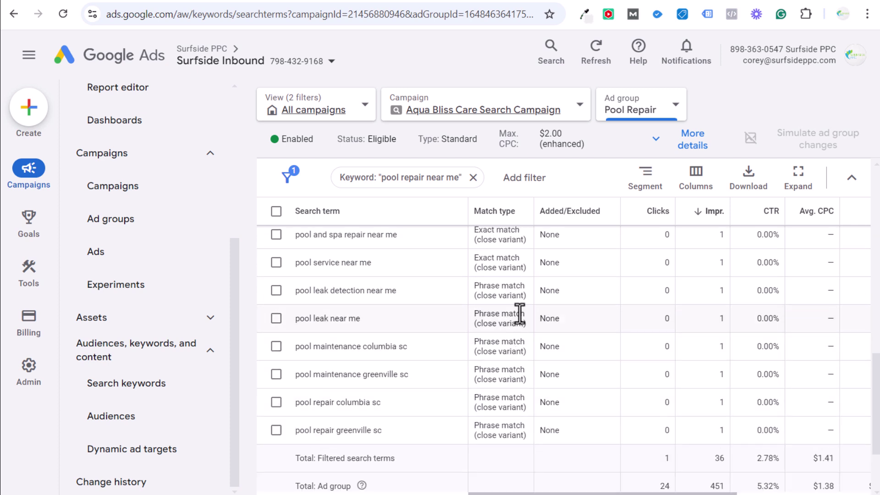
scroll(517, 314, "up", 3)
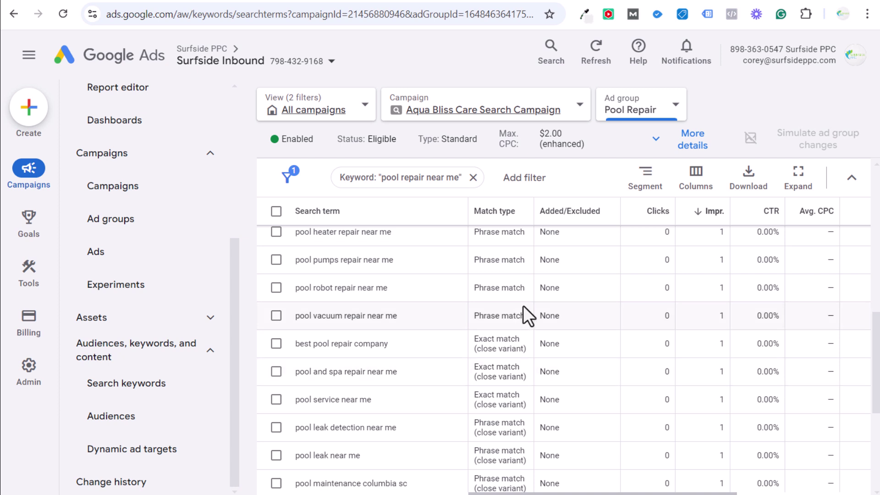
scroll(524, 304, "up", 2)
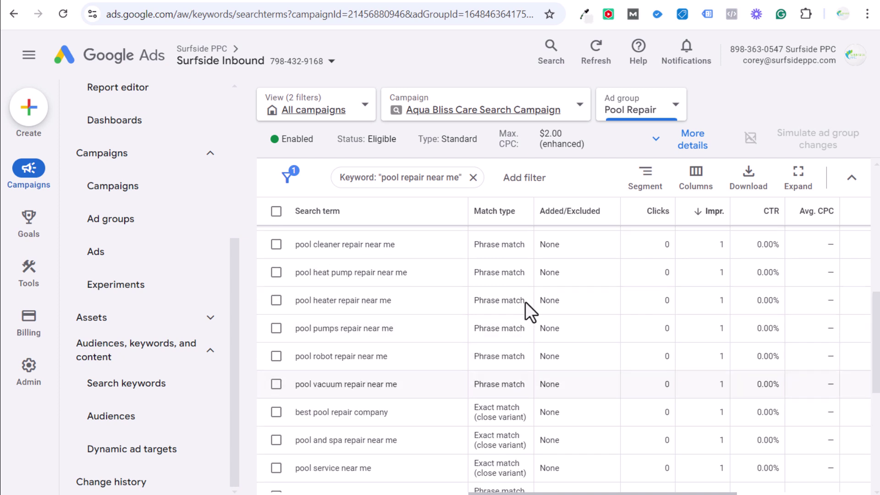
Clear the keyword filter and show search terms for the exact-match [pool repair near me].
left_click(472, 177)
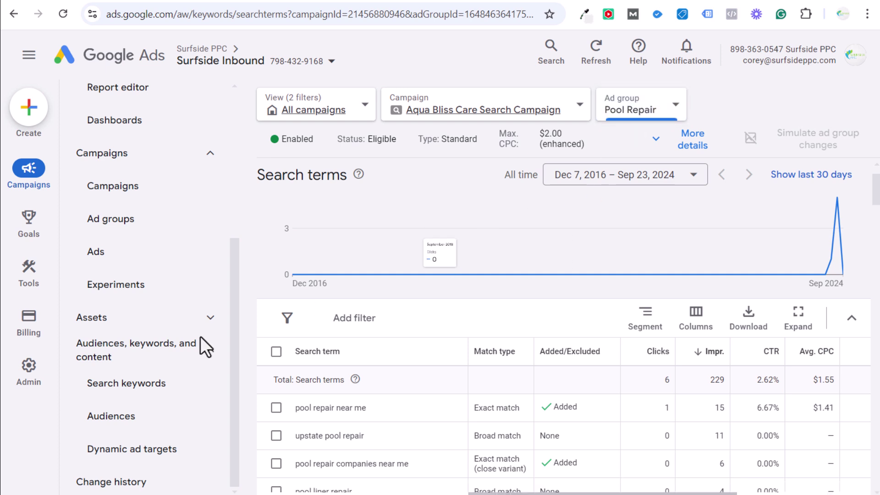
left_click(138, 390)
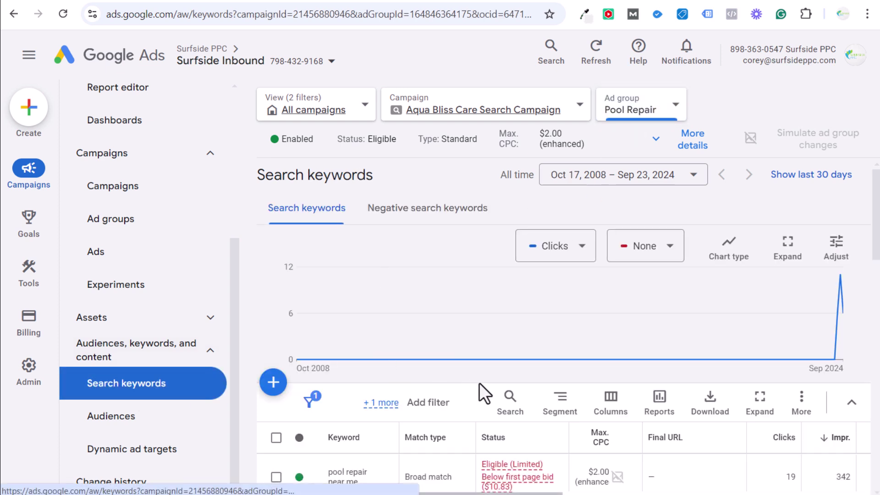
scroll(435, 458, "down", 3)
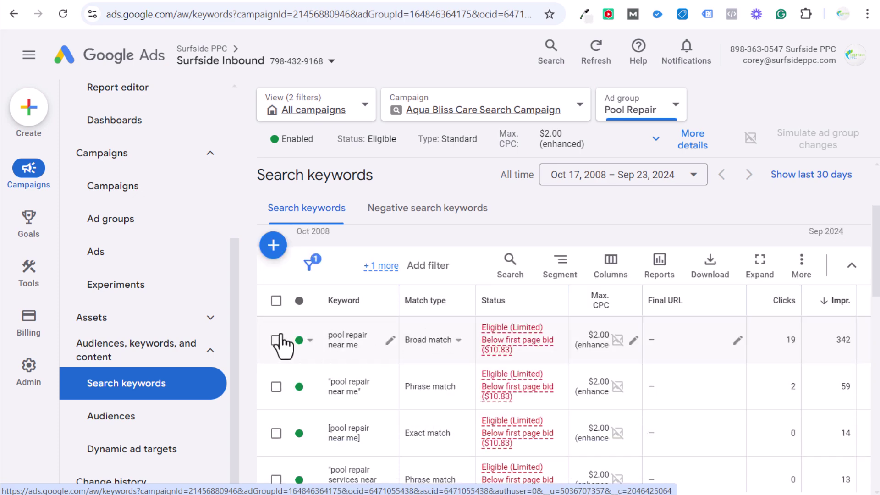
left_click(276, 433)
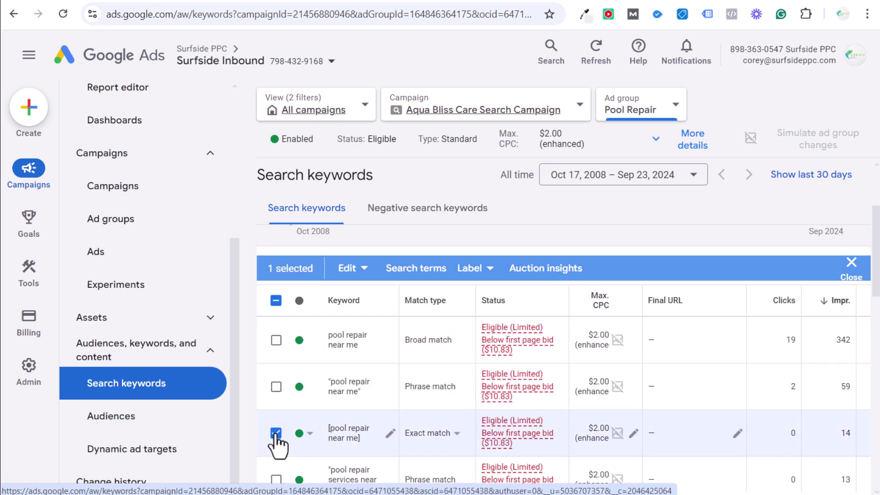
left_click(418, 267)
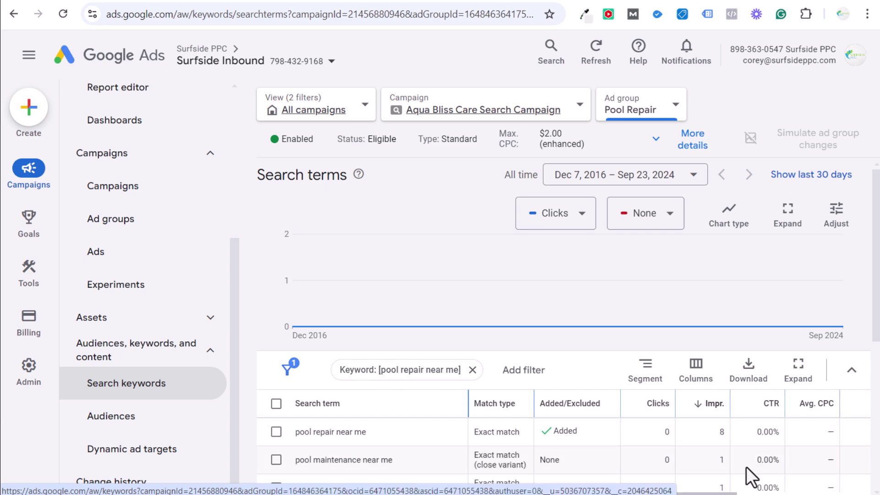
Review the seven exact-match search terms, such as pool maintenance near me and pool repair.
scroll(738, 399, "down", 3)
scroll(747, 360, "down", 3)
left_click_drag(855, 419, 813, 420)
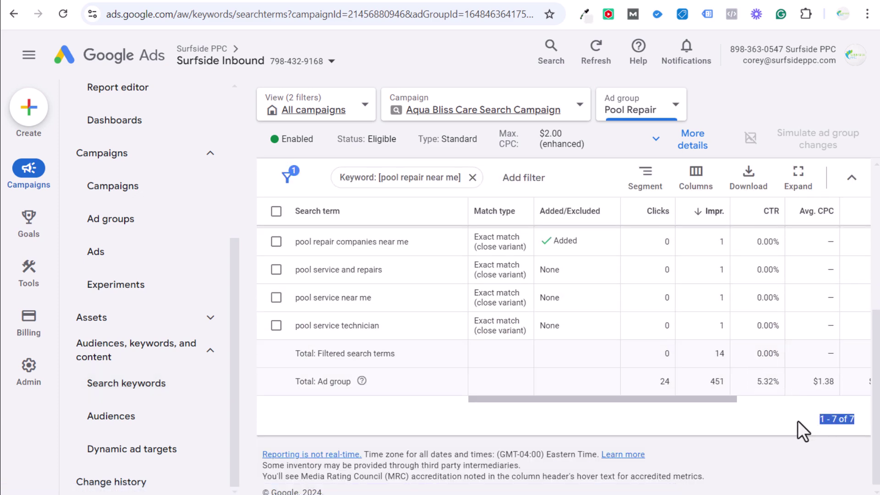
left_click(796, 421)
scroll(518, 389, "up", 2)
scroll(339, 400, "up", 1)
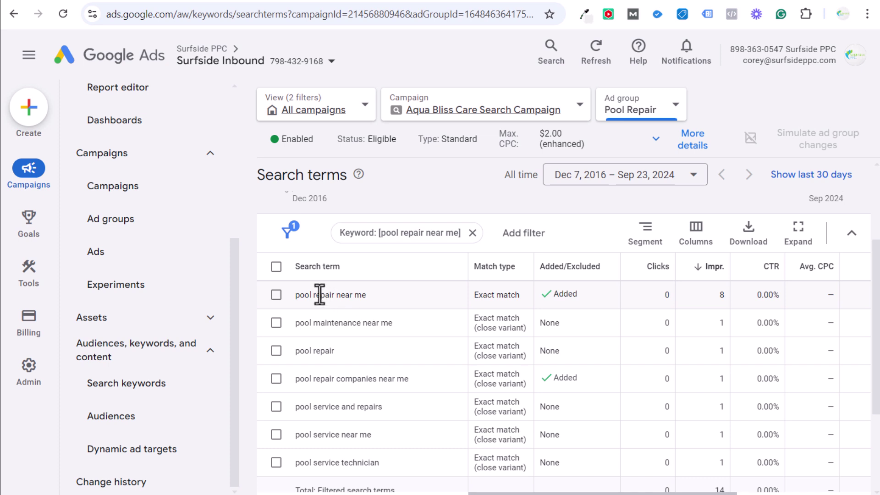
triple_click(343, 323)
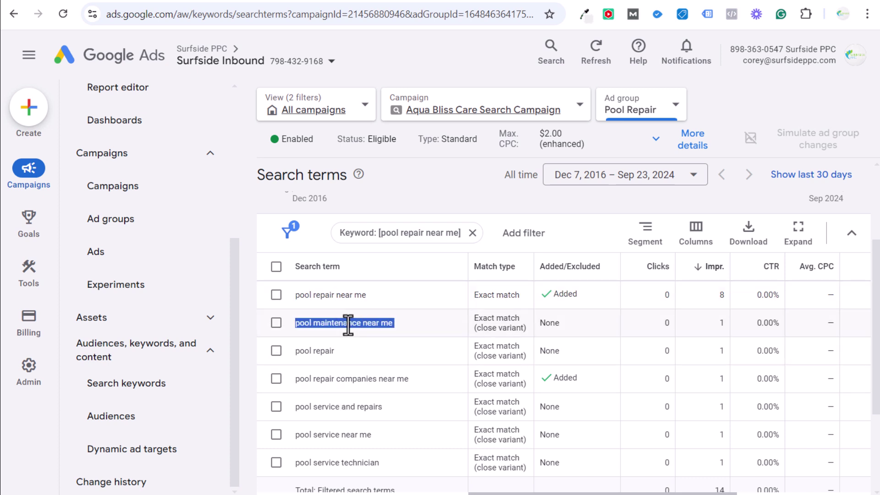
double_click(346, 324)
double_click(333, 295)
double_click(339, 324)
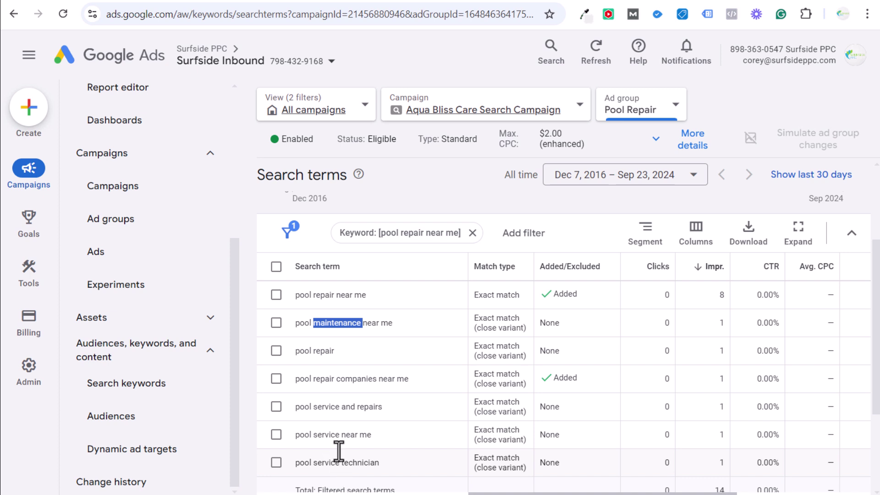
left_click_drag(339, 355, 278, 364)
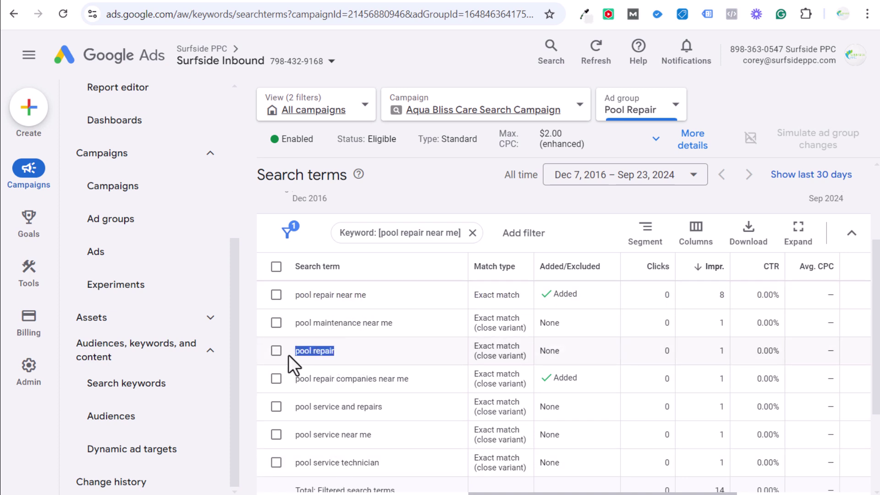
left_click(375, 354)
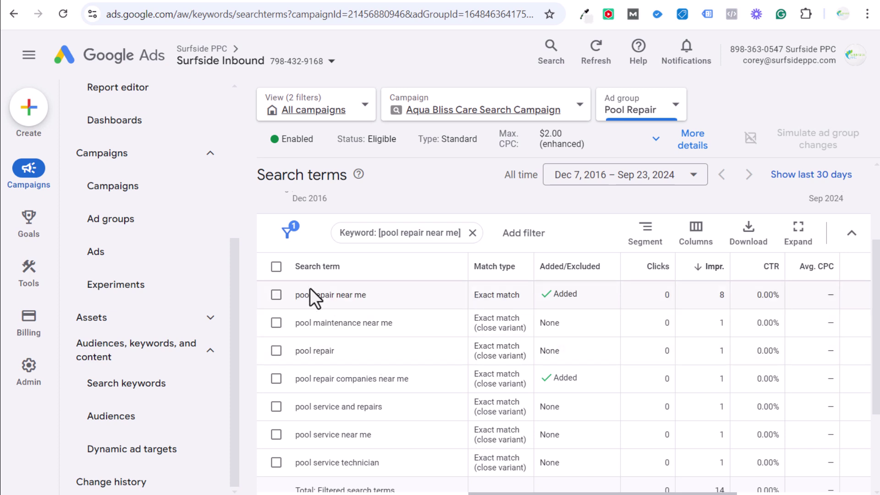
left_click_drag(296, 295, 445, 403)
Remove the exact-match filter and show search terms for the broad-match pool repair near me.
left_click(449, 287)
left_click(473, 232)
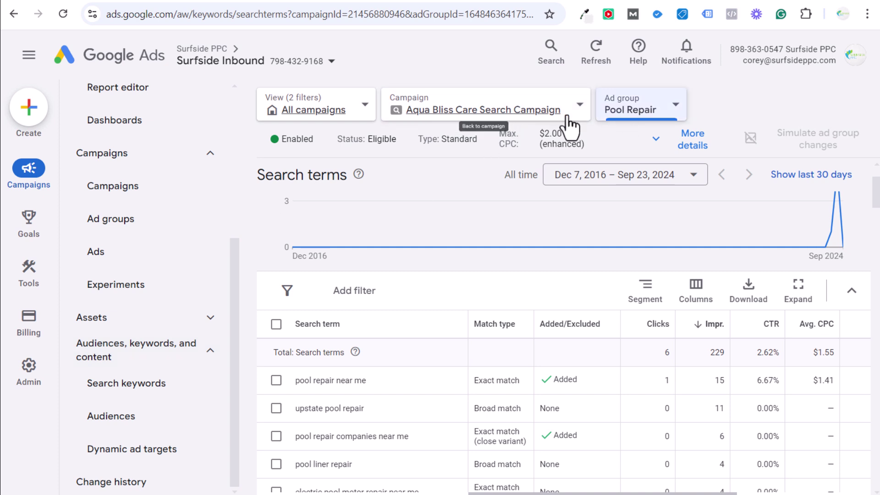
left_click(176, 386)
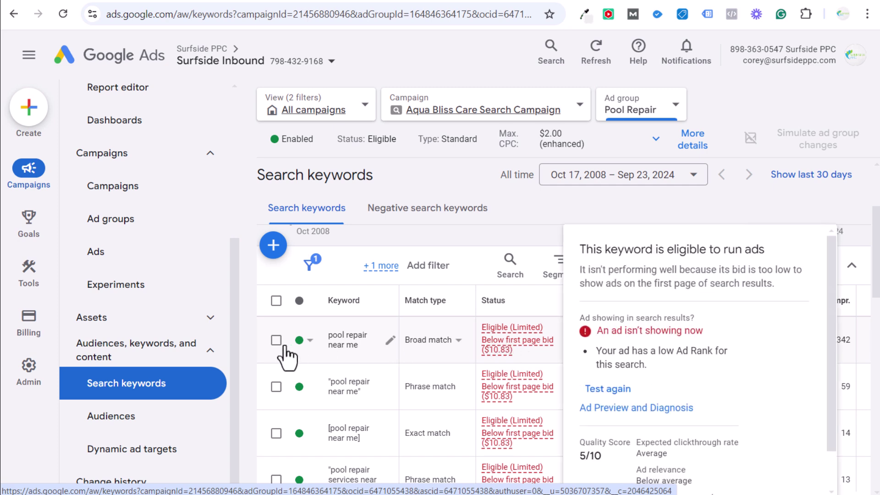
left_click(277, 342)
left_click(400, 265)
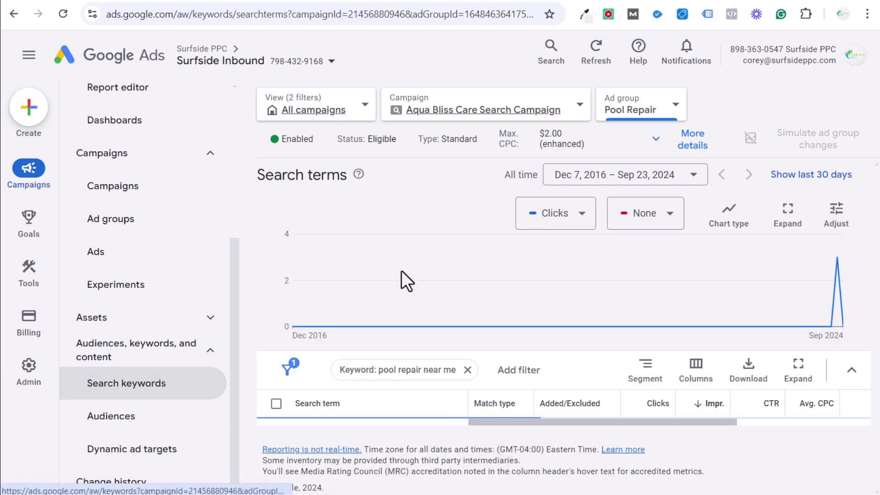
Review terms like pool leaks and repair hole in vinyl pool liner, then return to Search keywords.
scroll(596, 421, "down", 4)
scroll(697, 381, "down", 2)
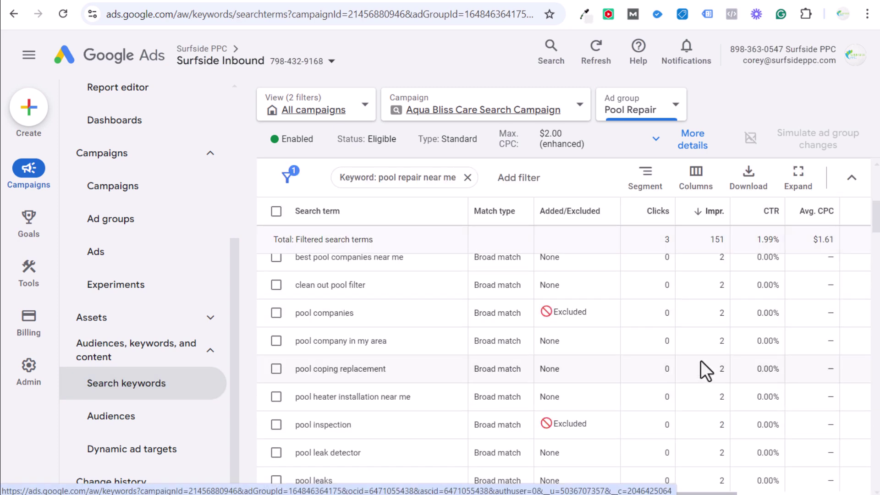
scroll(705, 366, "down", 5)
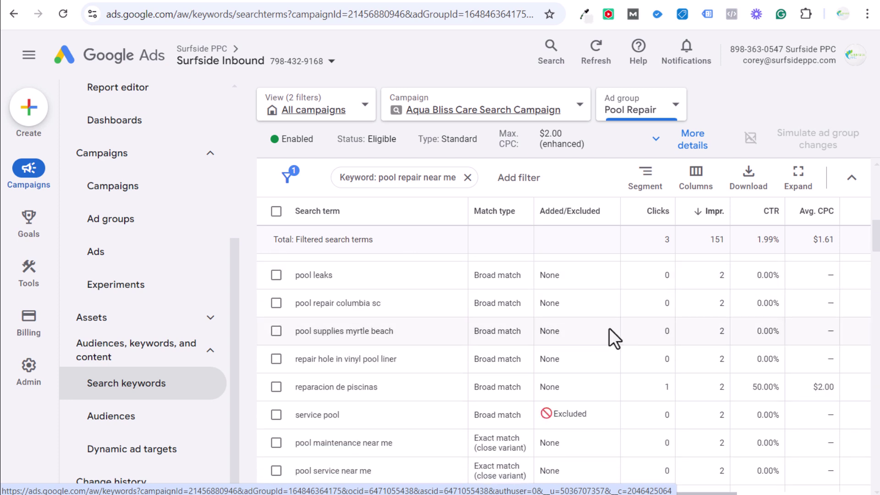
left_click_drag(342, 273, 295, 275)
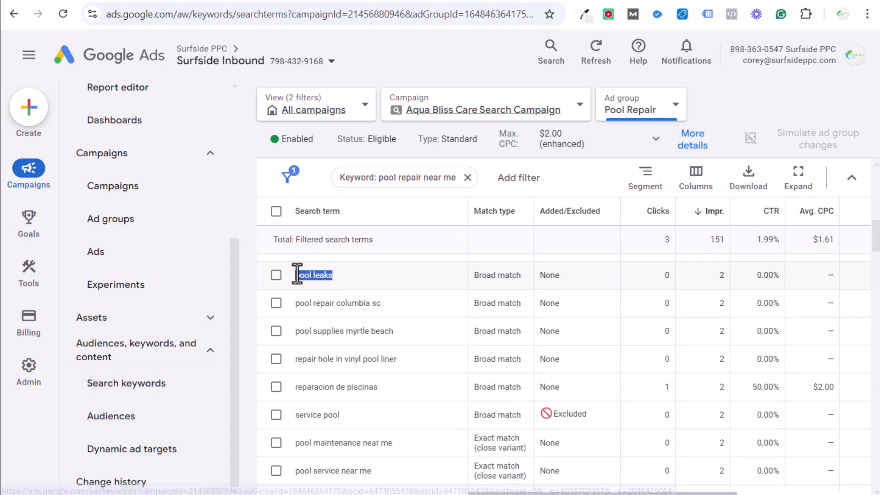
left_click(373, 273)
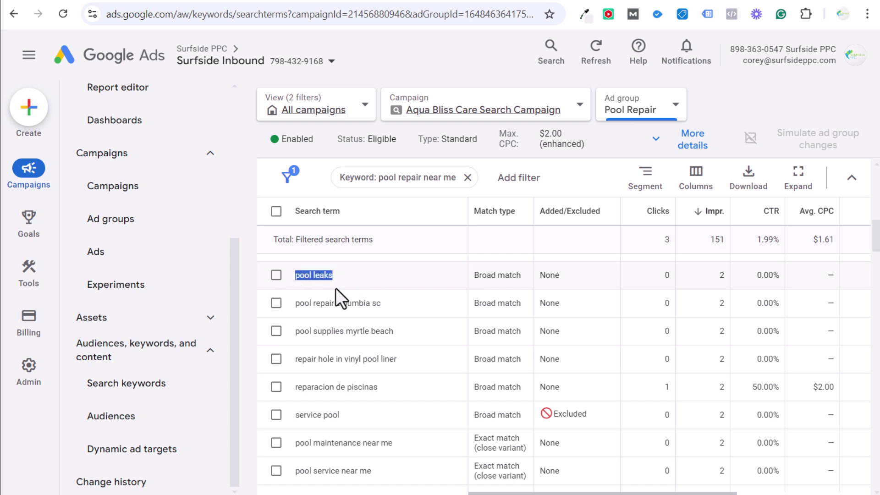
left_click_drag(414, 360, 300, 367)
left_click(327, 361)
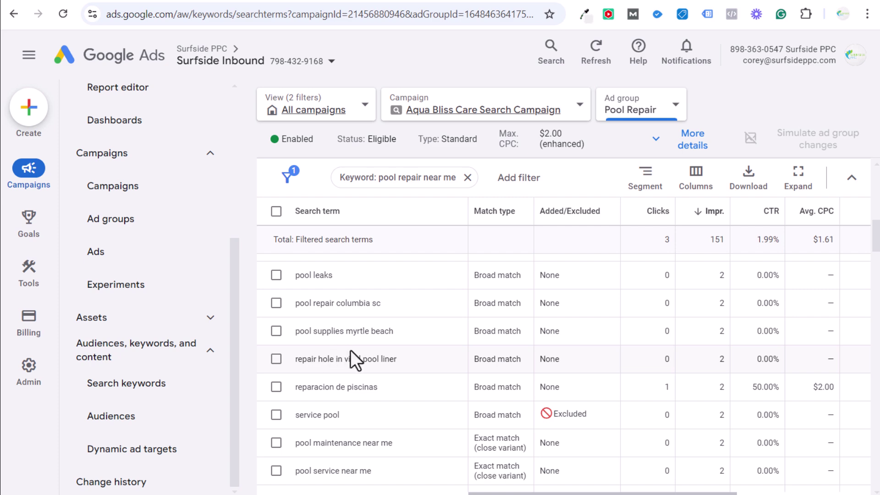
scroll(378, 335, "up", 5)
left_click(164, 381)
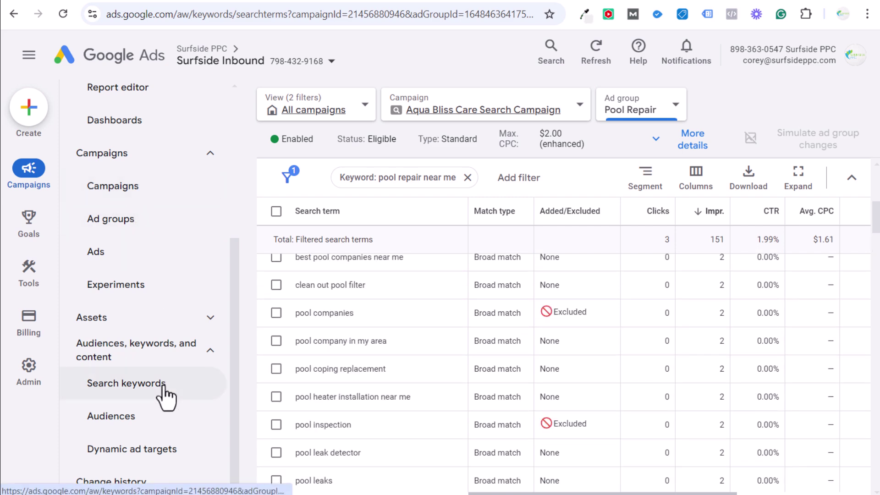
scroll(610, 406, "down", 5)
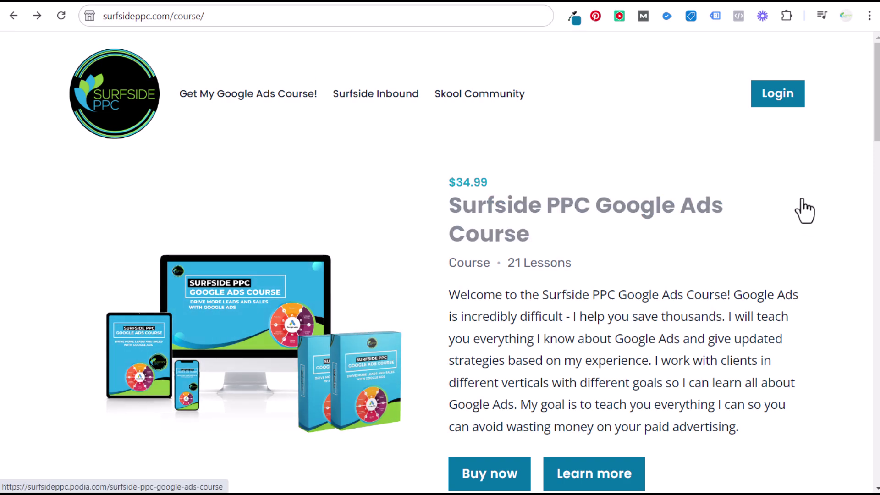
Leave the Surfside PPC course page for the Surfside Inbound site's $4.99/month YouTube and Patreon membership options.
scroll(811, 226, "down", 7)
scroll(811, 214, "down", 13)
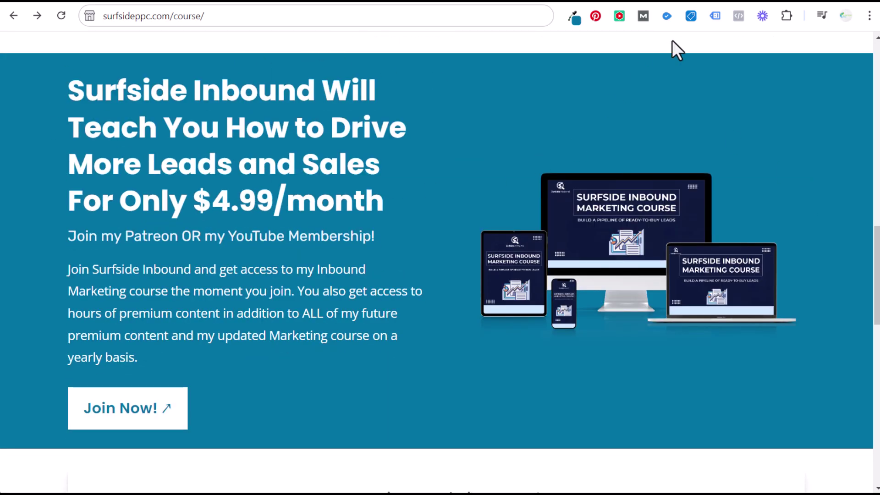
left_click(672, 6)
scroll(509, 292, "down", 6)
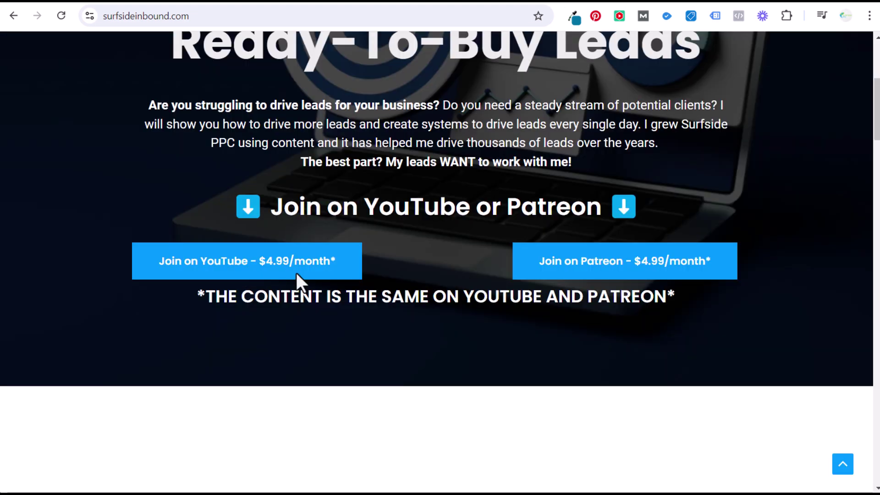